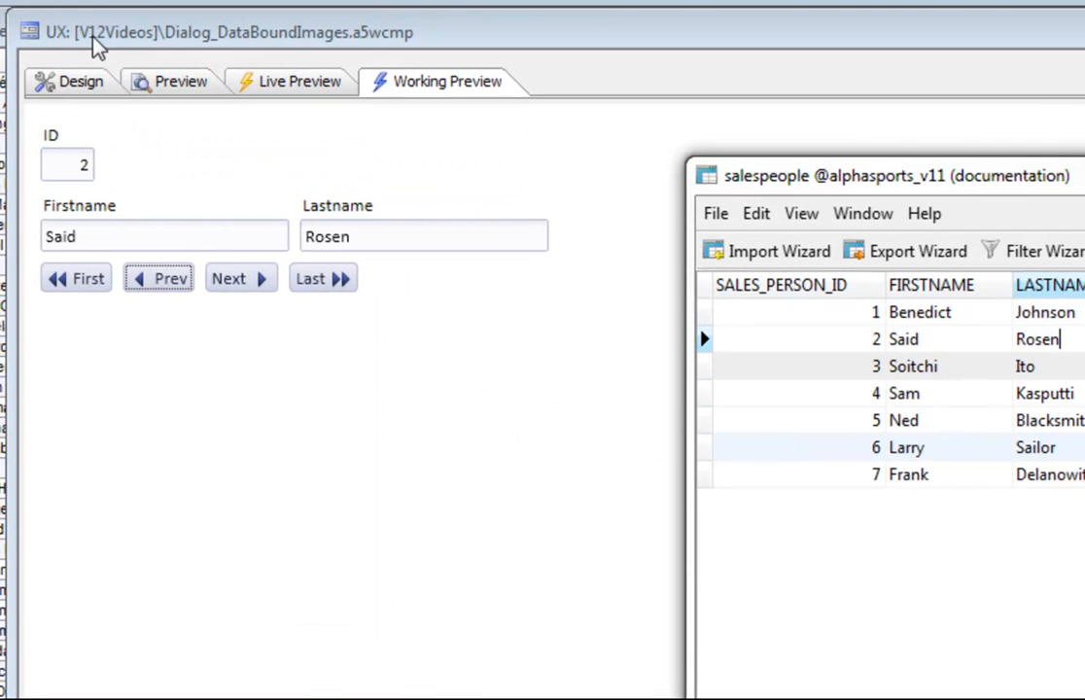
- Bring the Dialog_DataBoundImages Working Preview in front of the salespeople table, showing record 2
click(94, 41)
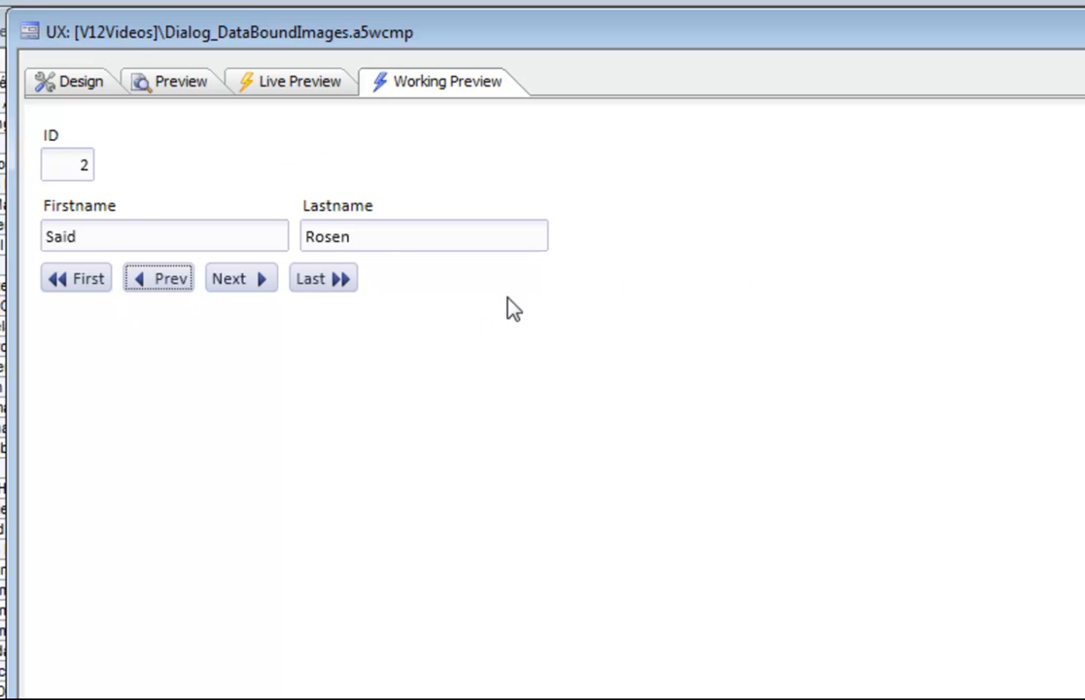
- Page forward and back through the salesperson records to the first one, then return to Design view
click(245, 289)
click(242, 284)
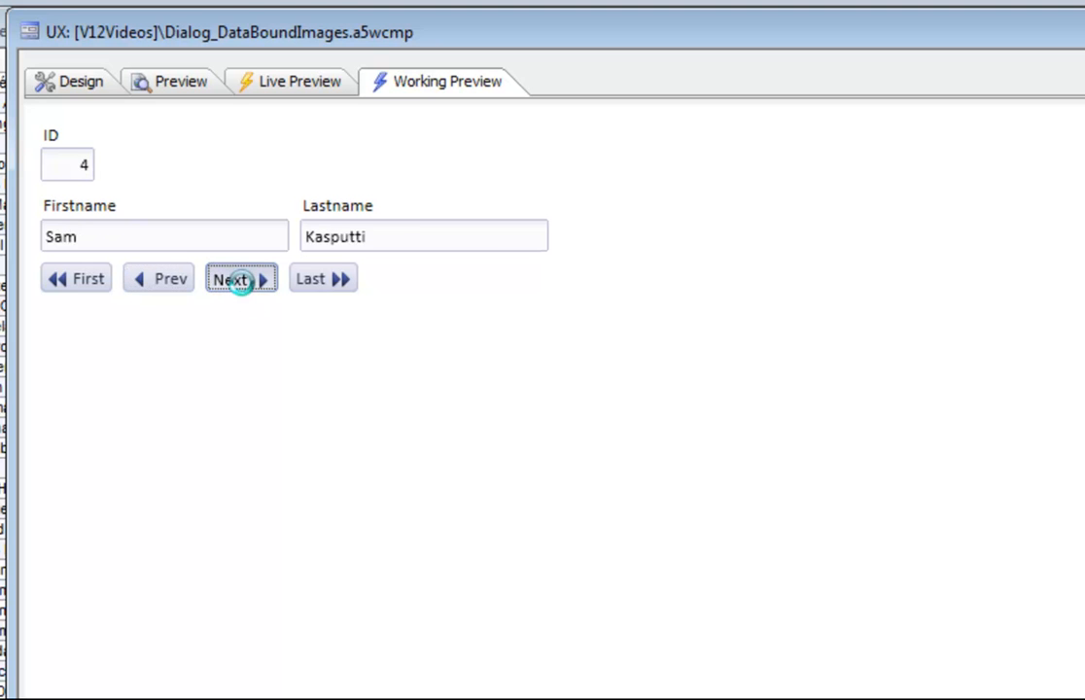
click(210, 290)
click(153, 281)
click(151, 281)
click(155, 281)
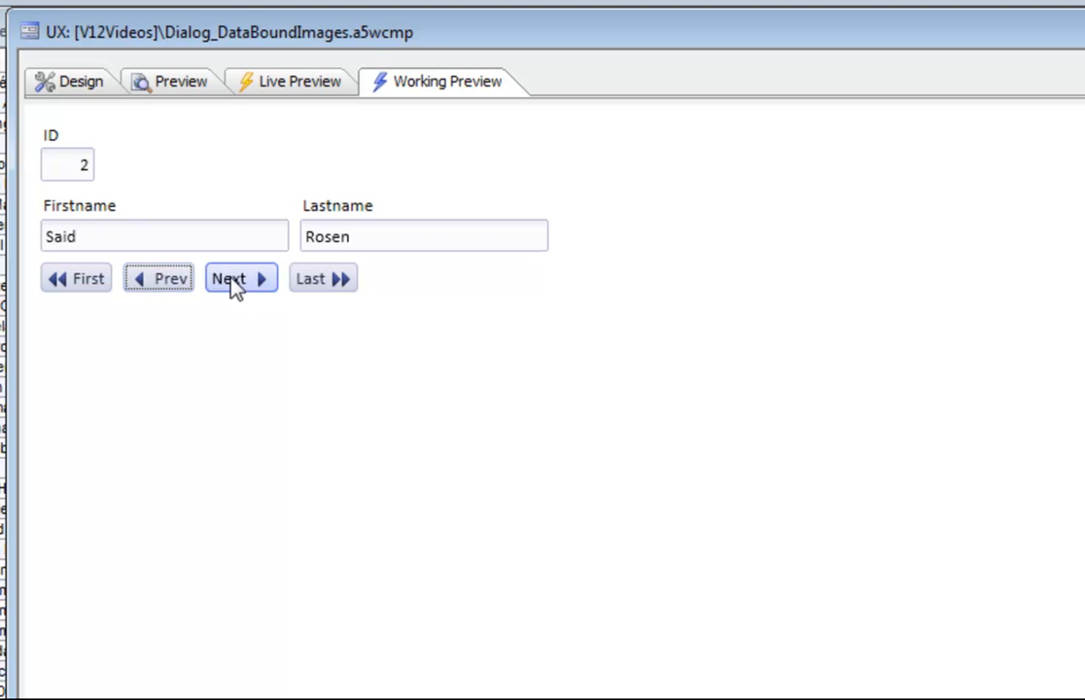
click(253, 288)
click(223, 288)
click(159, 282)
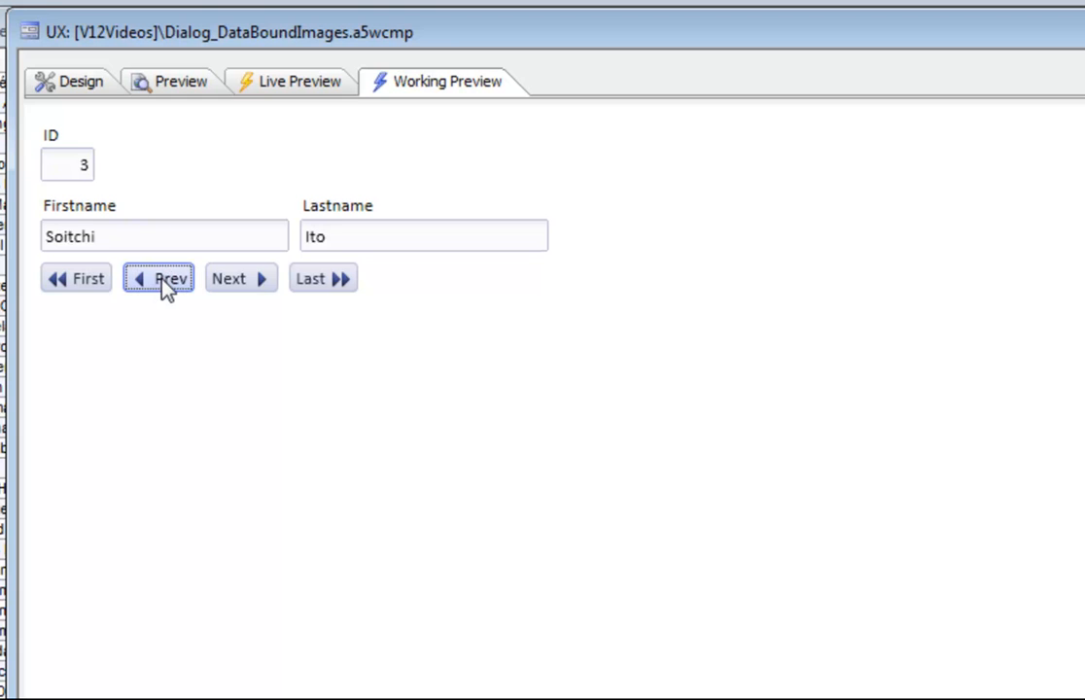
click(160, 283)
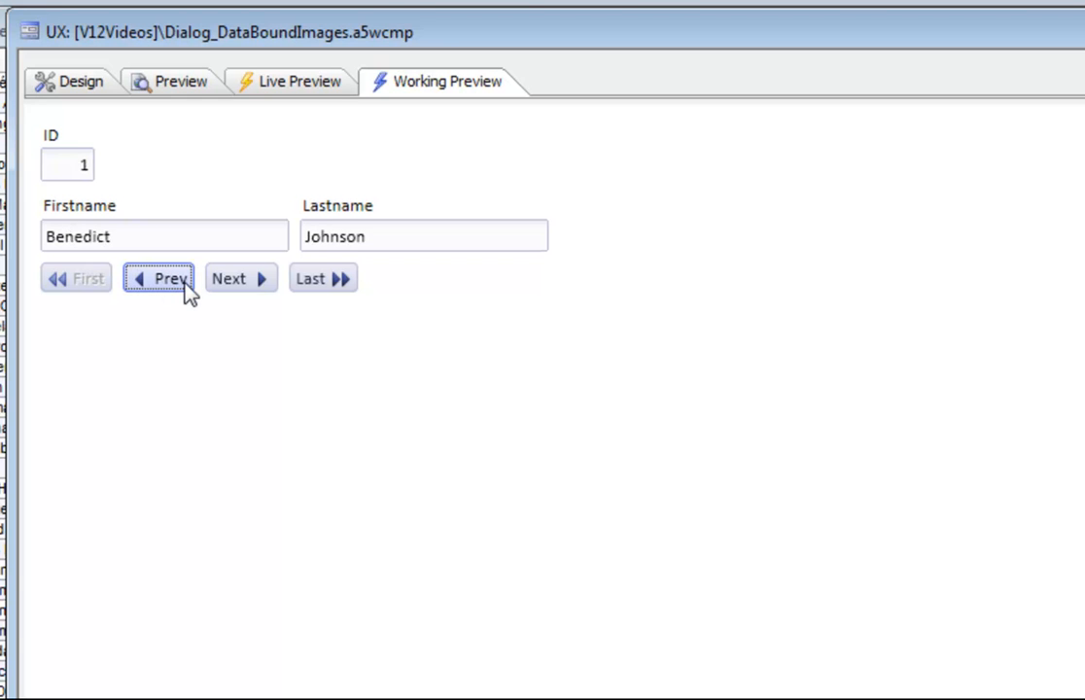
click(80, 93)
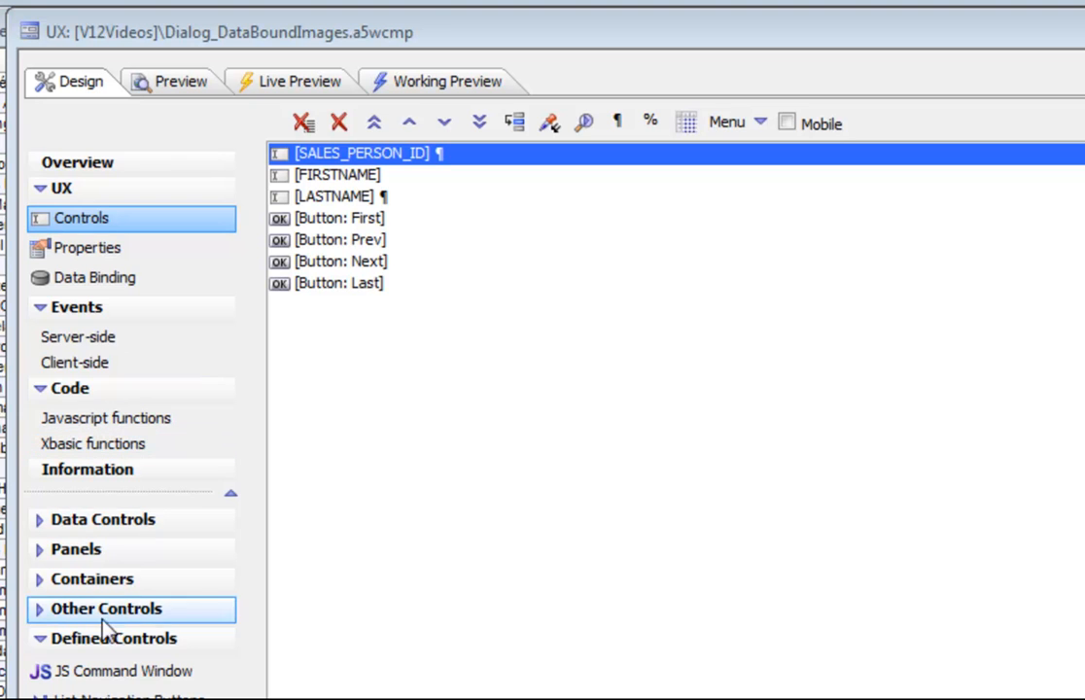
- Re-specify salespeople as the dialog's bound table, acknowledging the server-side actions warning, and show the Controls list
click(103, 347)
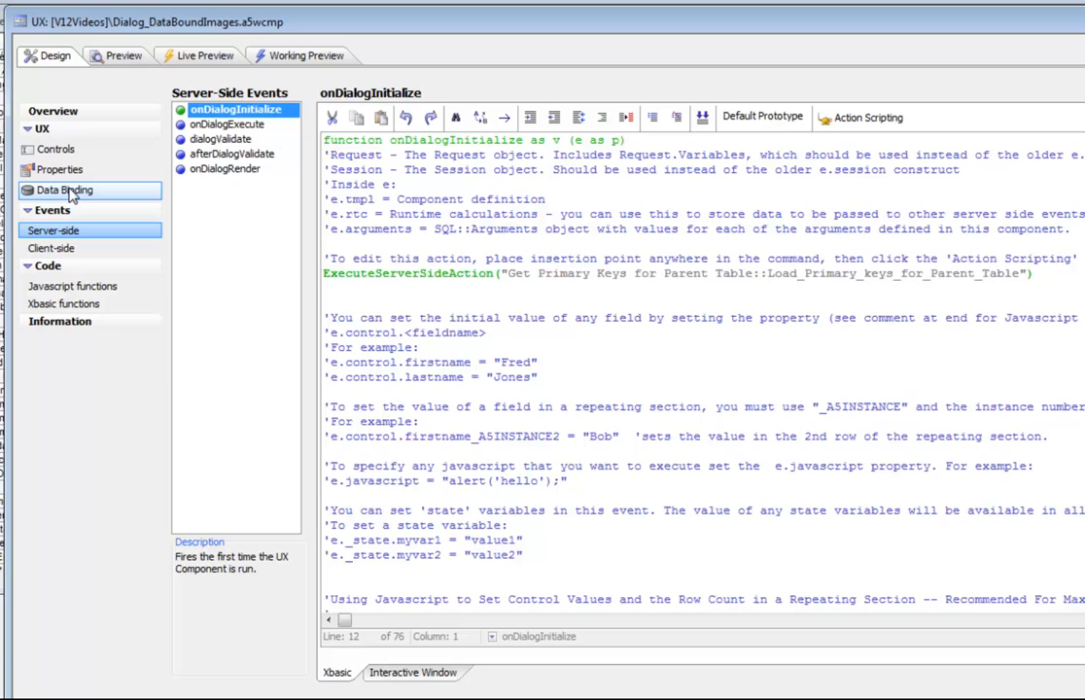
click(68, 191)
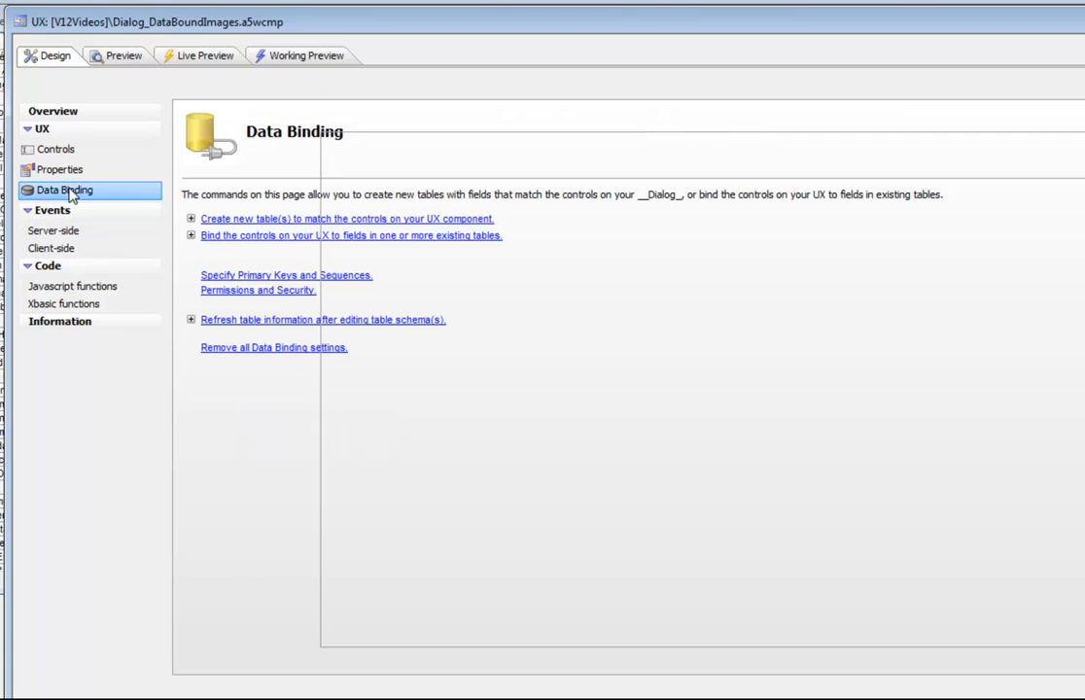
click(296, 236)
click(632, 459)
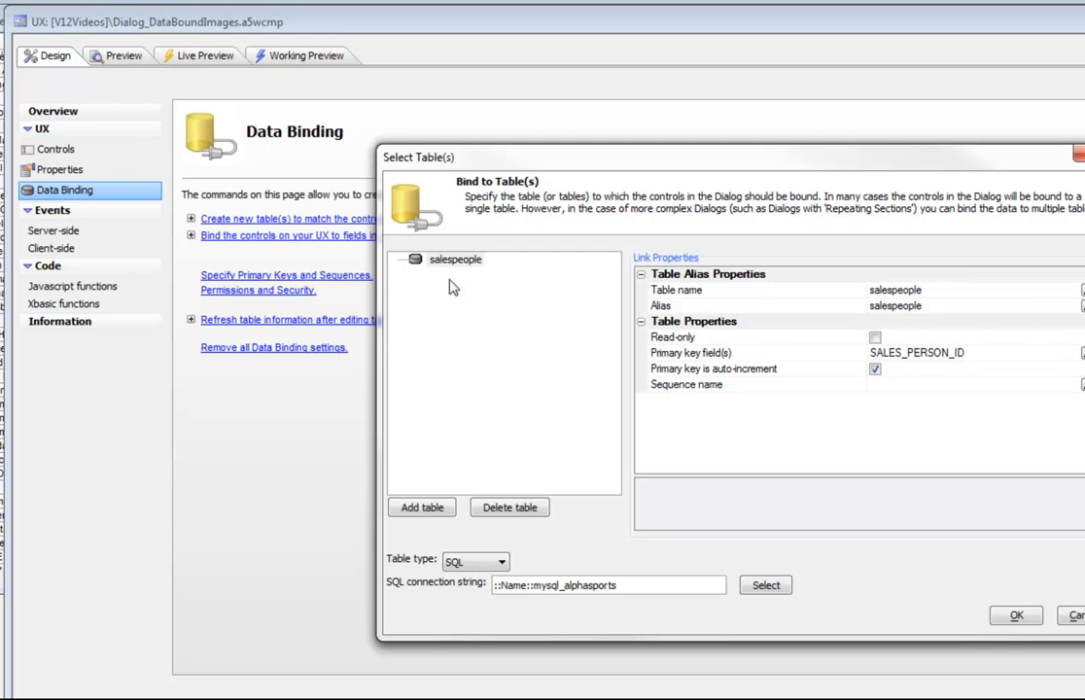
click(1014, 618)
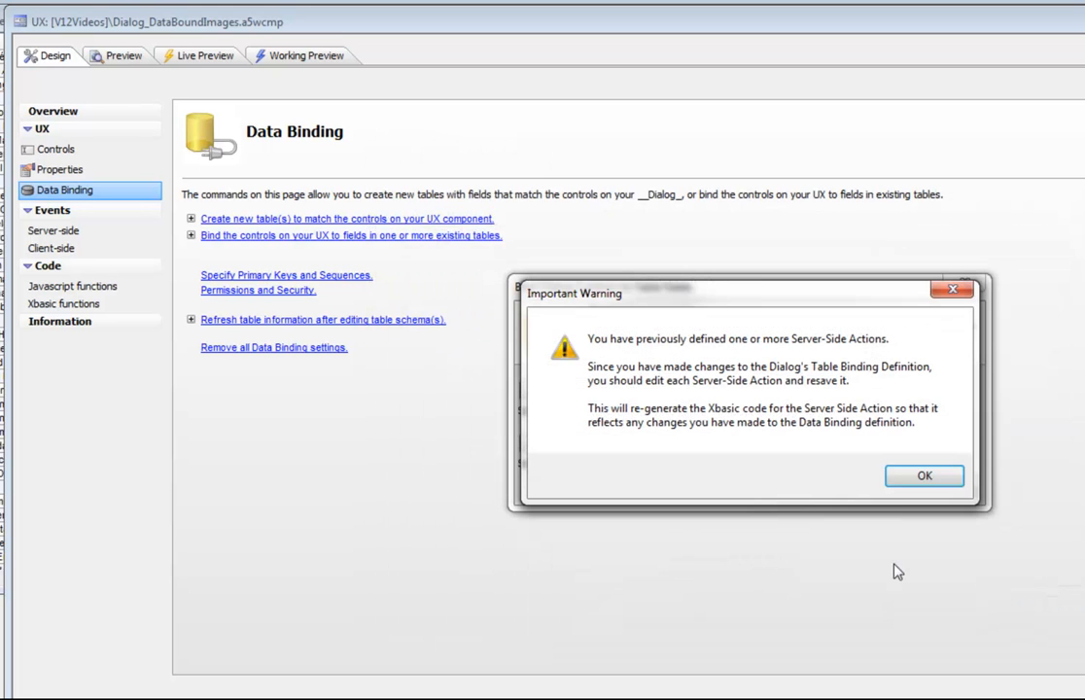
click(911, 479)
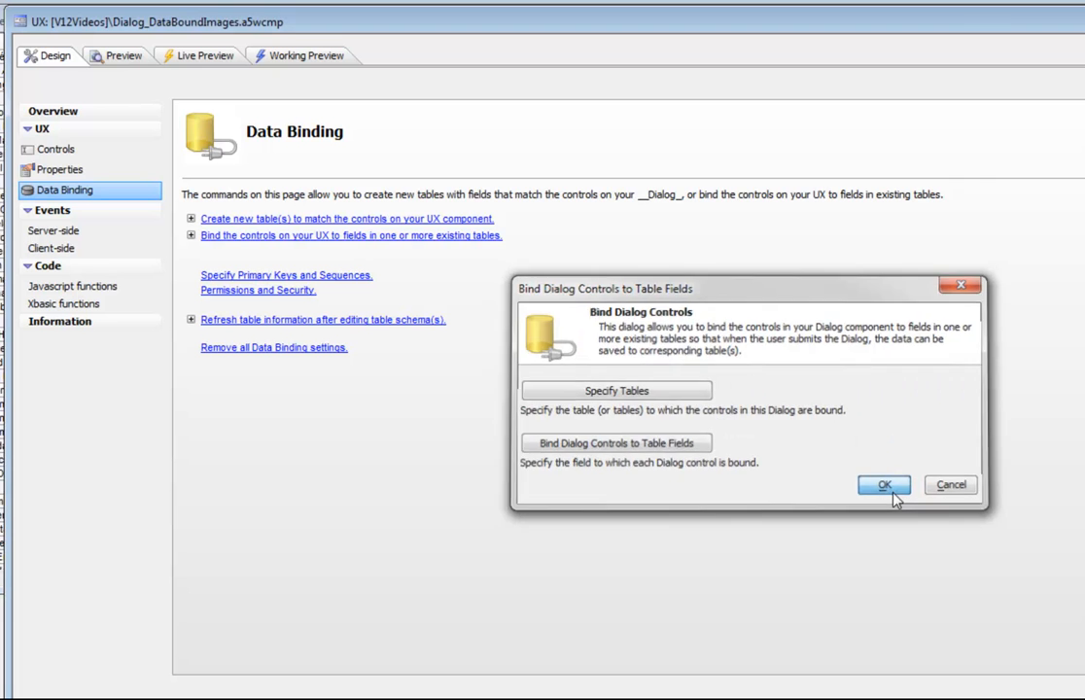
click(886, 488)
click(50, 151)
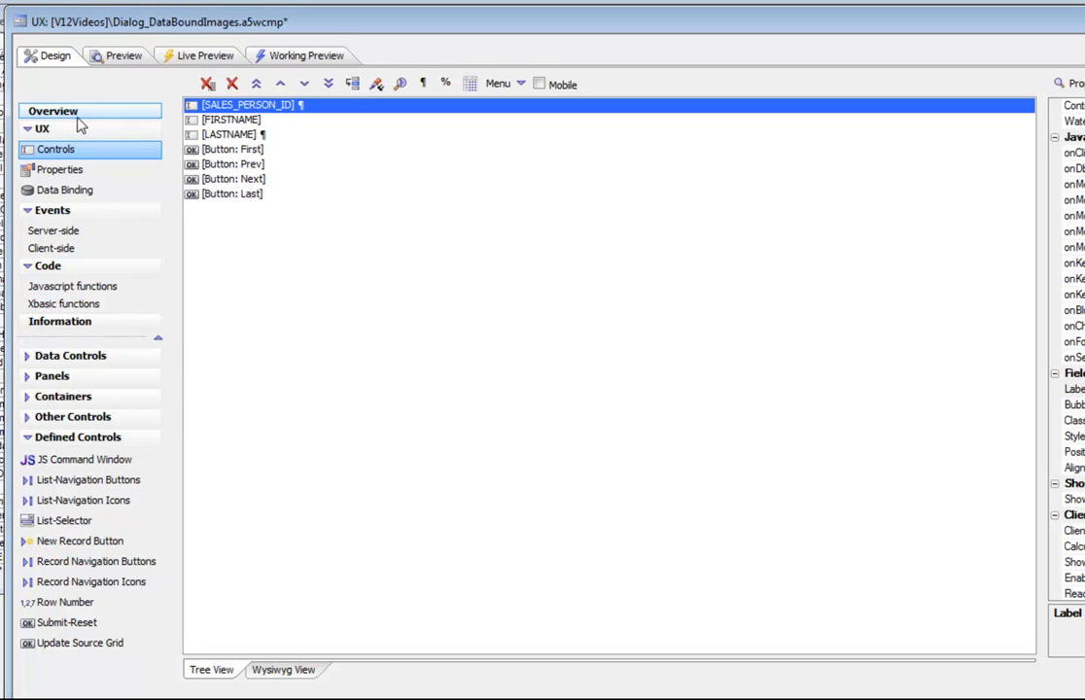
- Insert a Data Controls image control named image1 after the LASTNAME field
click(215, 134)
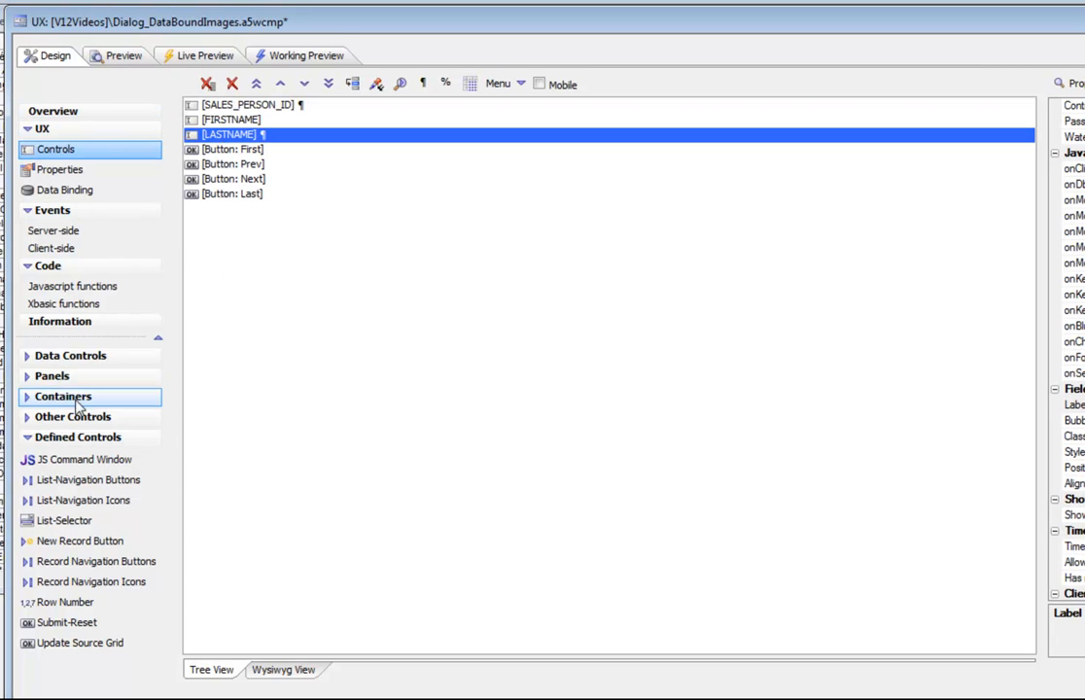
click(70, 356)
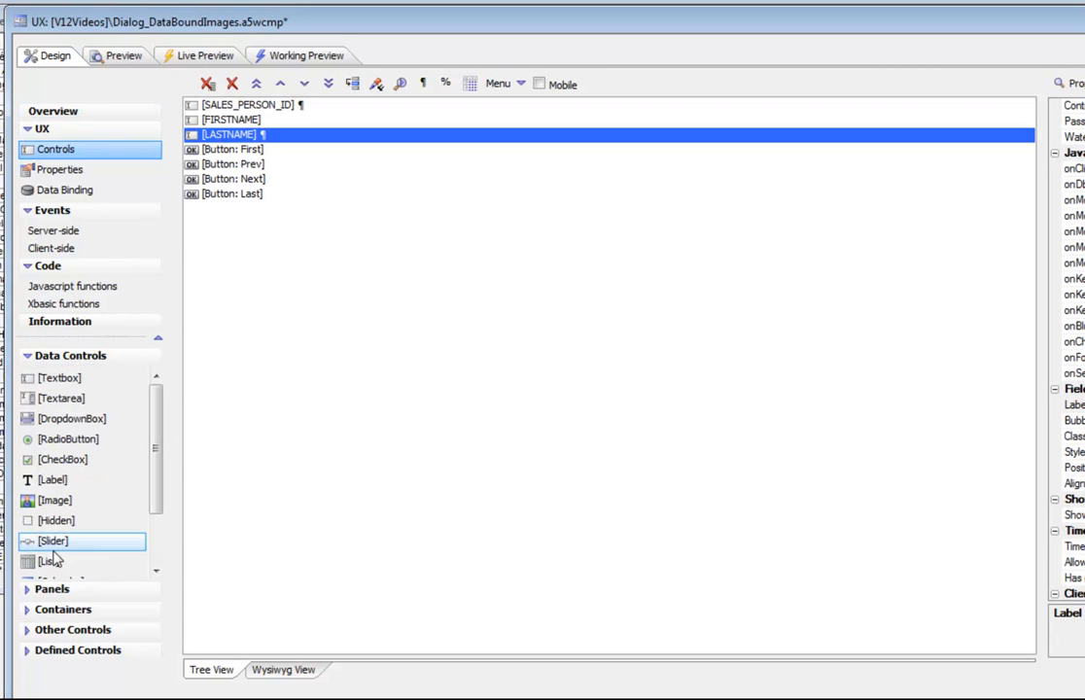
click(45, 502)
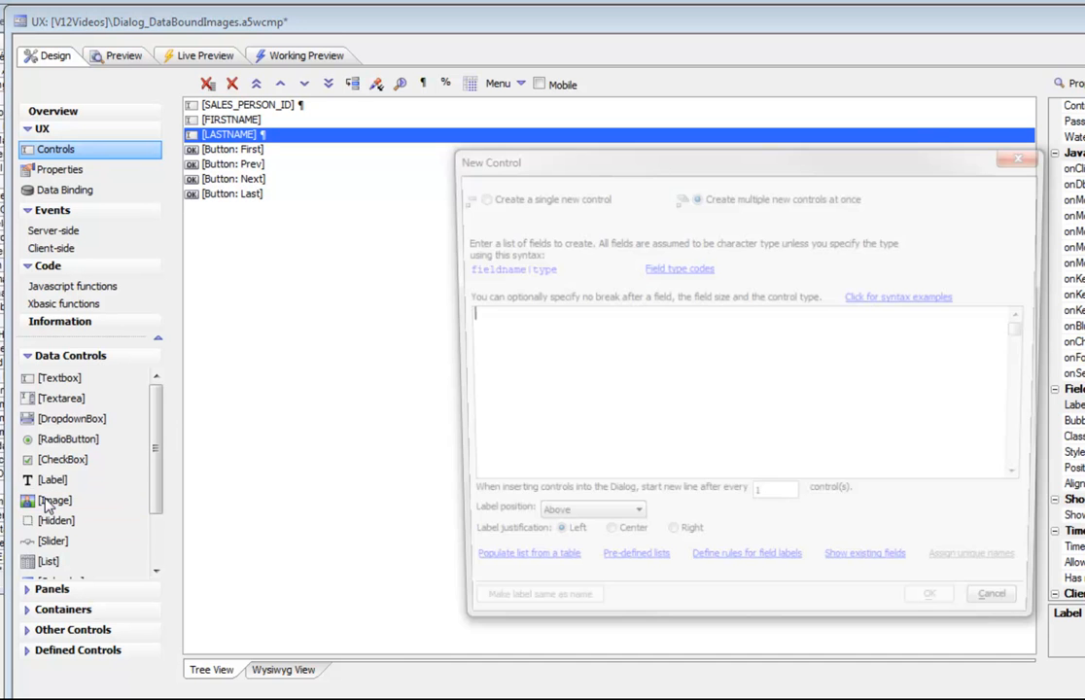
text(image1)
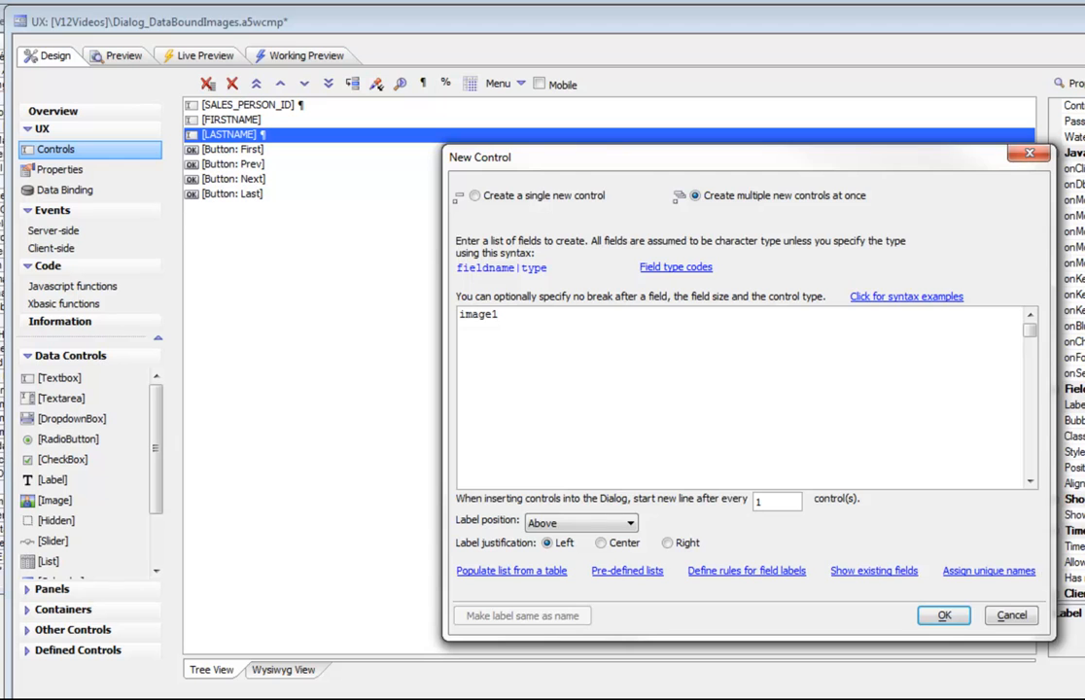
click(944, 614)
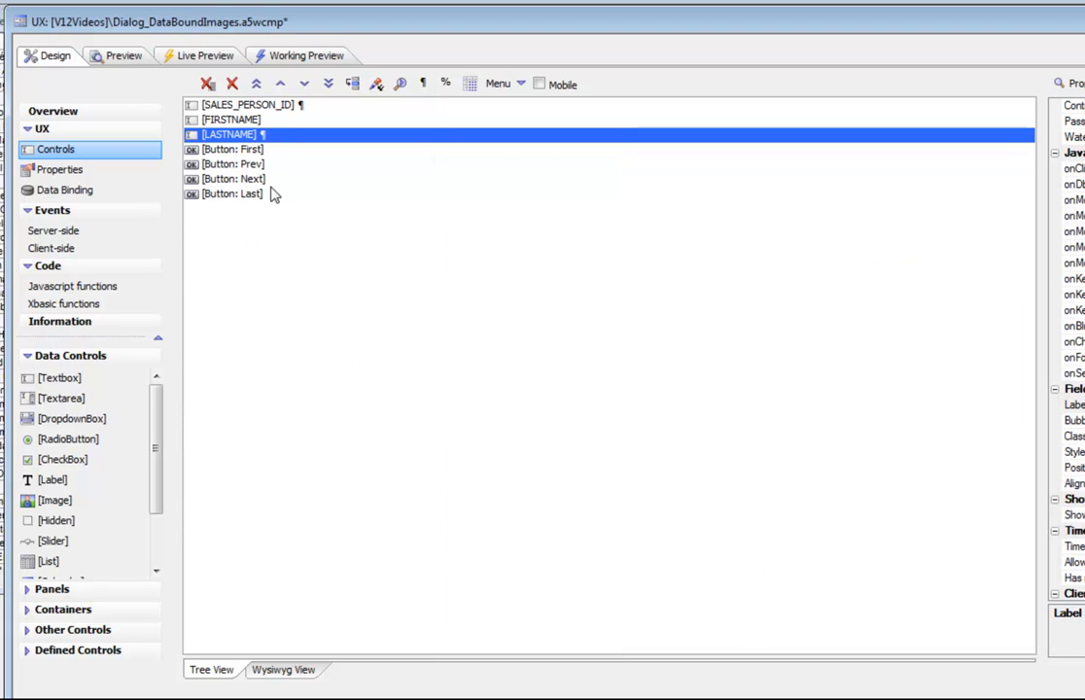
- Preview the dialog with live data, step ahead two records, and return to Design view
click(287, 60)
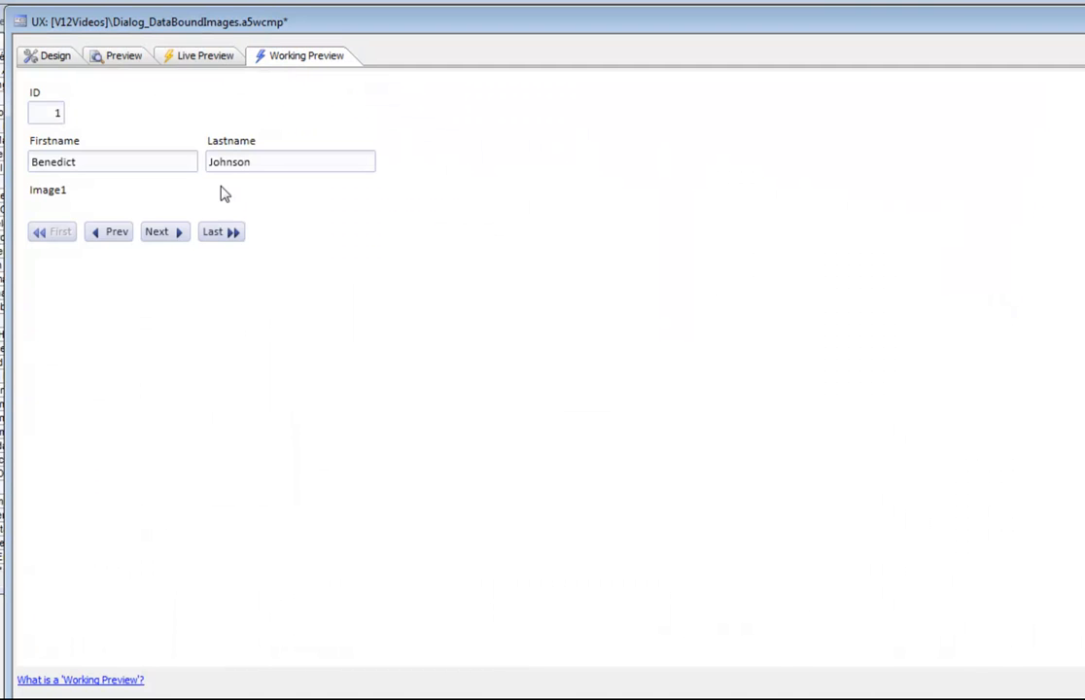
click(160, 234)
click(156, 232)
click(157, 232)
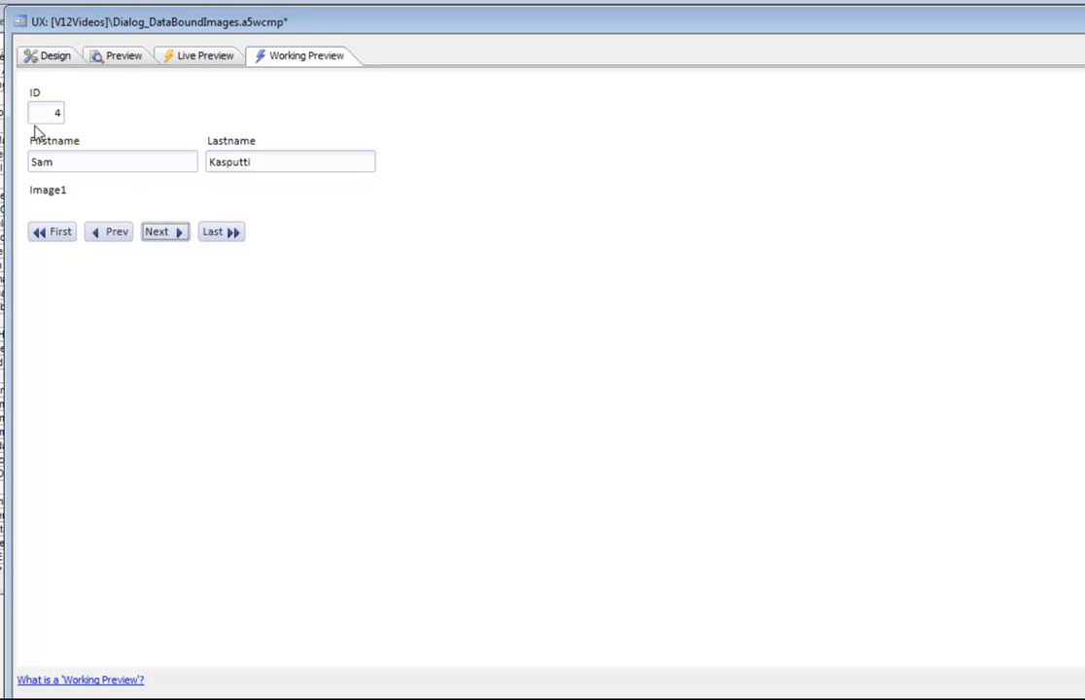
click(49, 61)
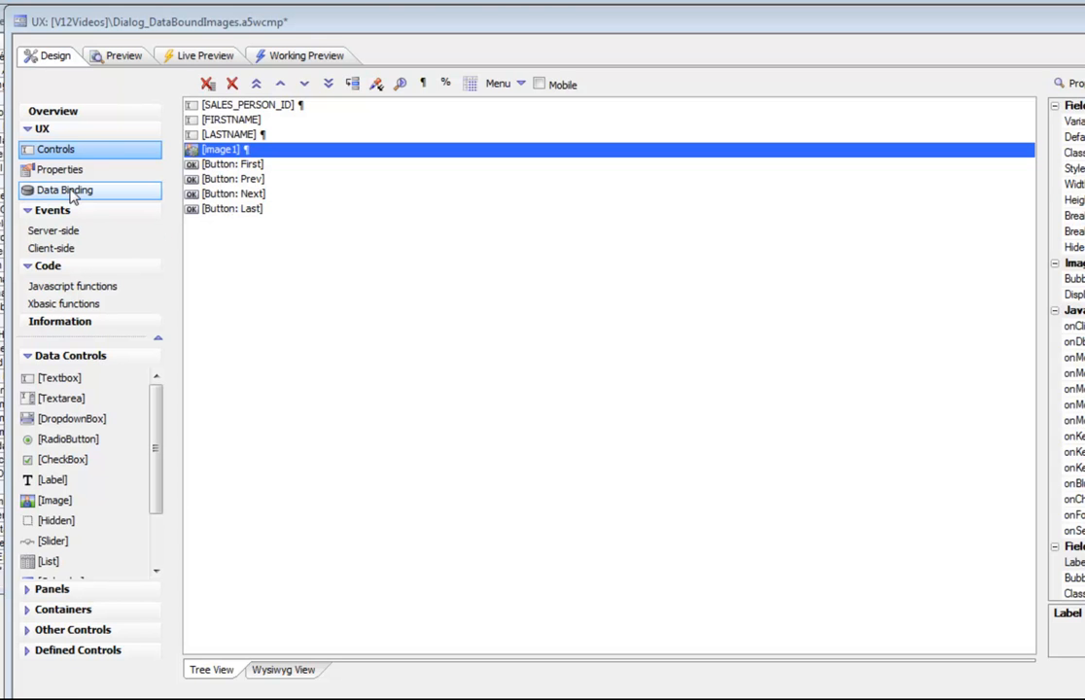
- Map image1 to the salespeople.IMAGE field in Bind Dialog Controls to Table Fields and confirm
click(72, 194)
click(262, 238)
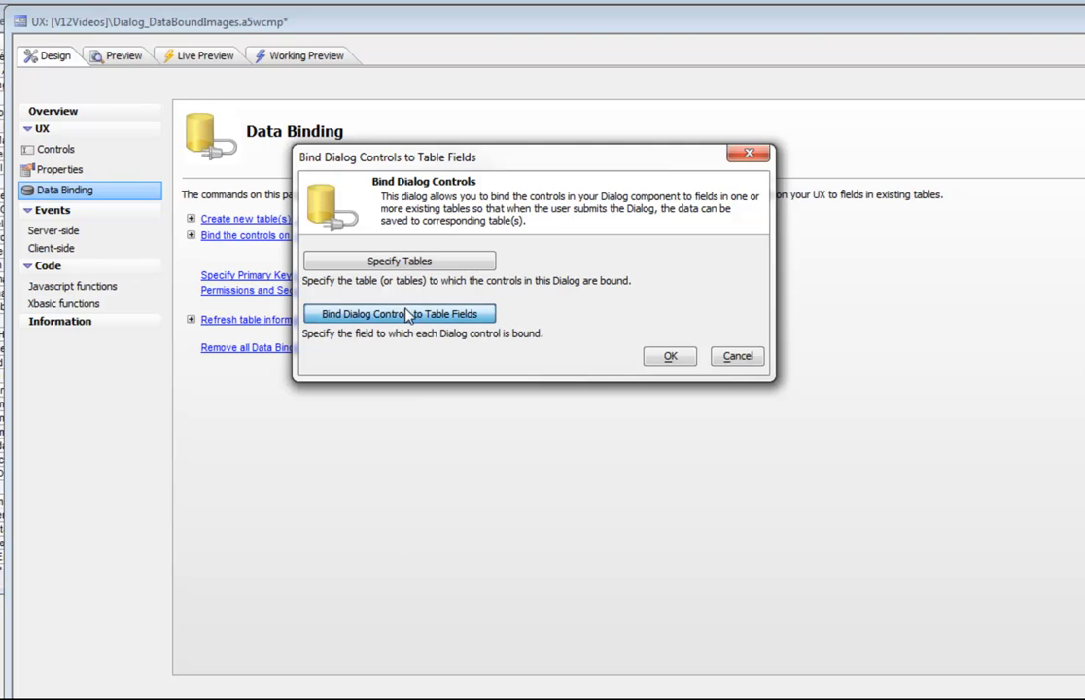
click(408, 313)
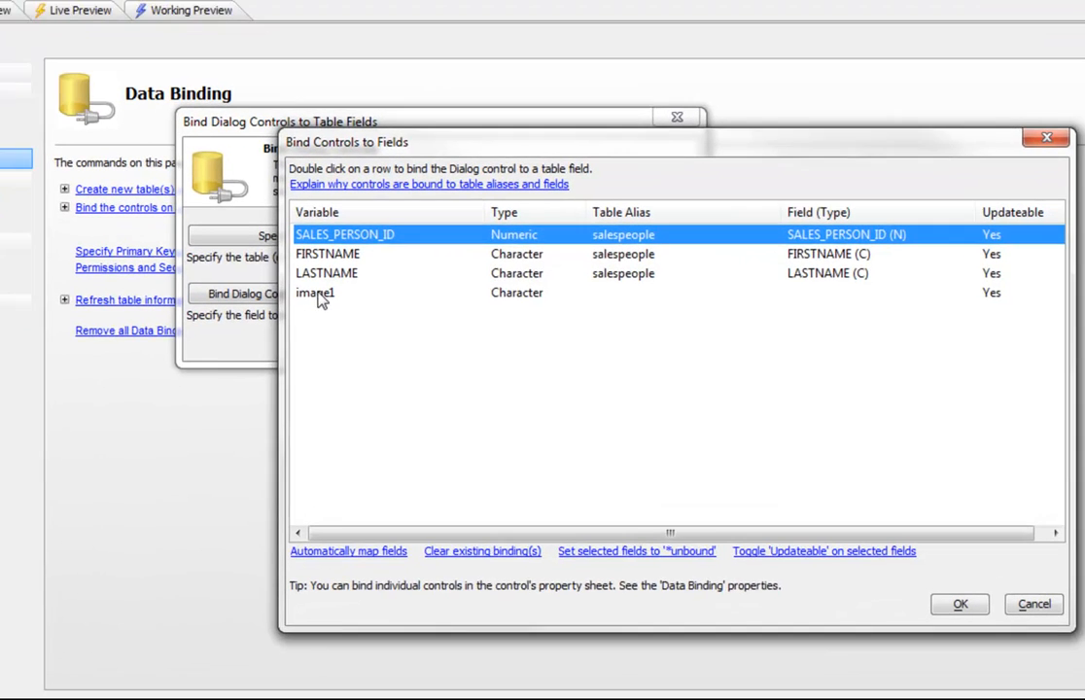
click(424, 316)
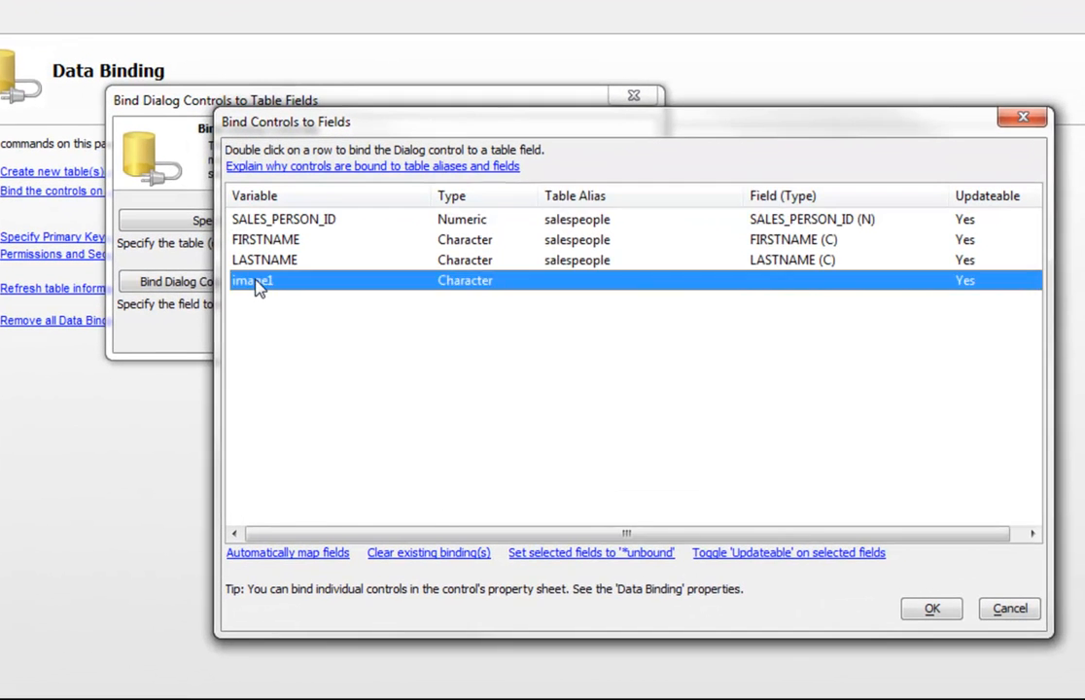
double_click(258, 284)
click(551, 267)
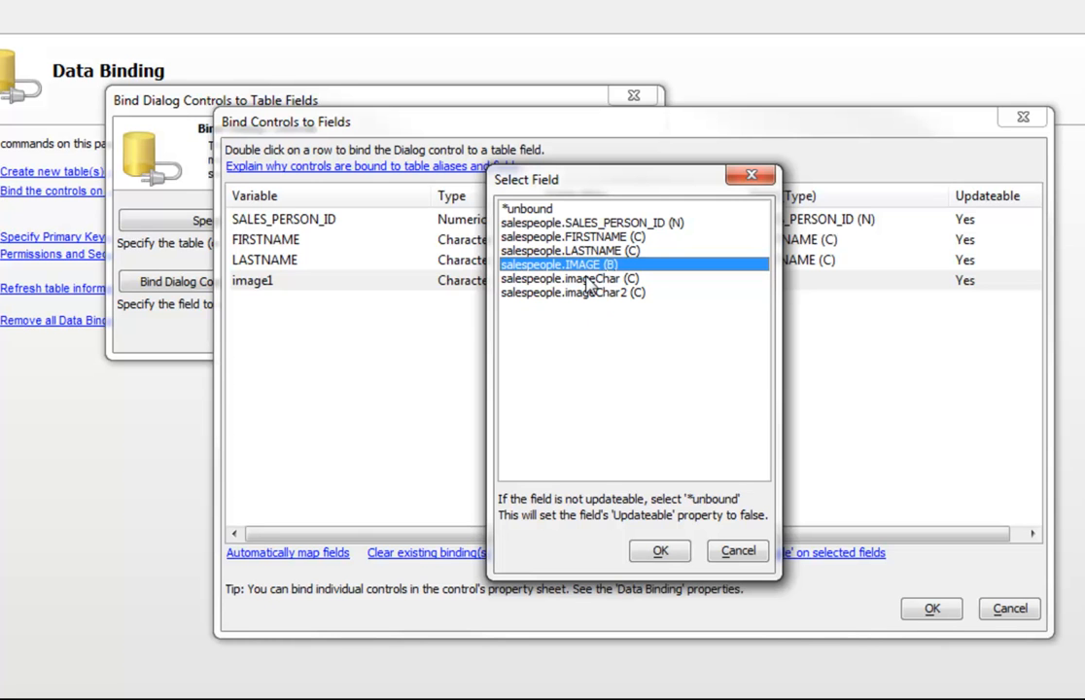
click(661, 552)
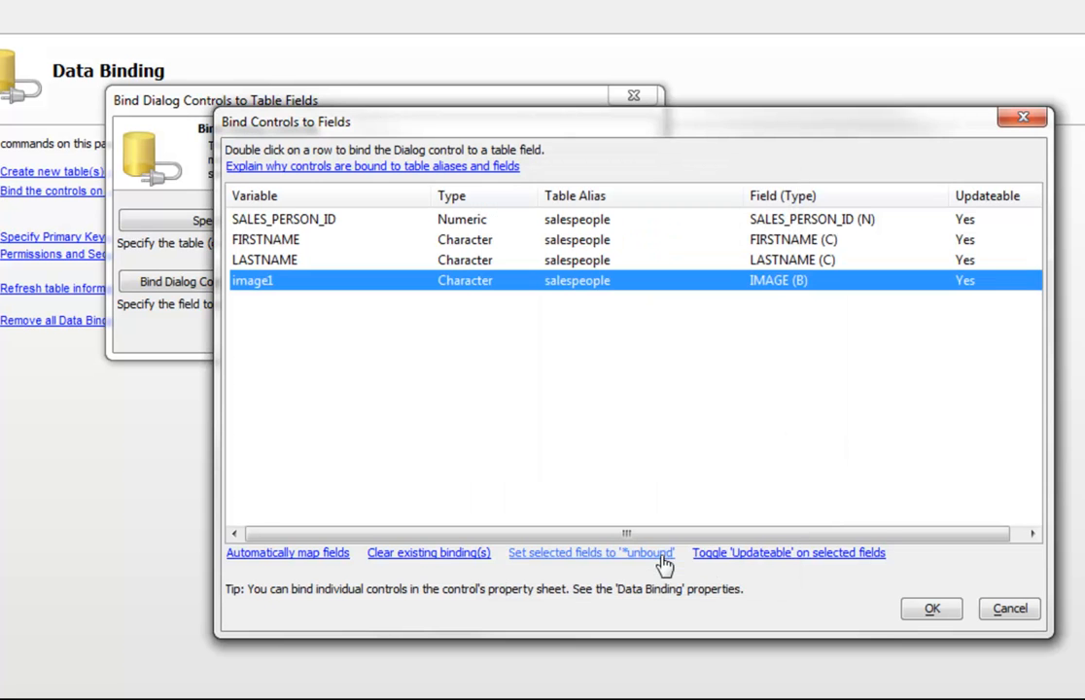
click(933, 609)
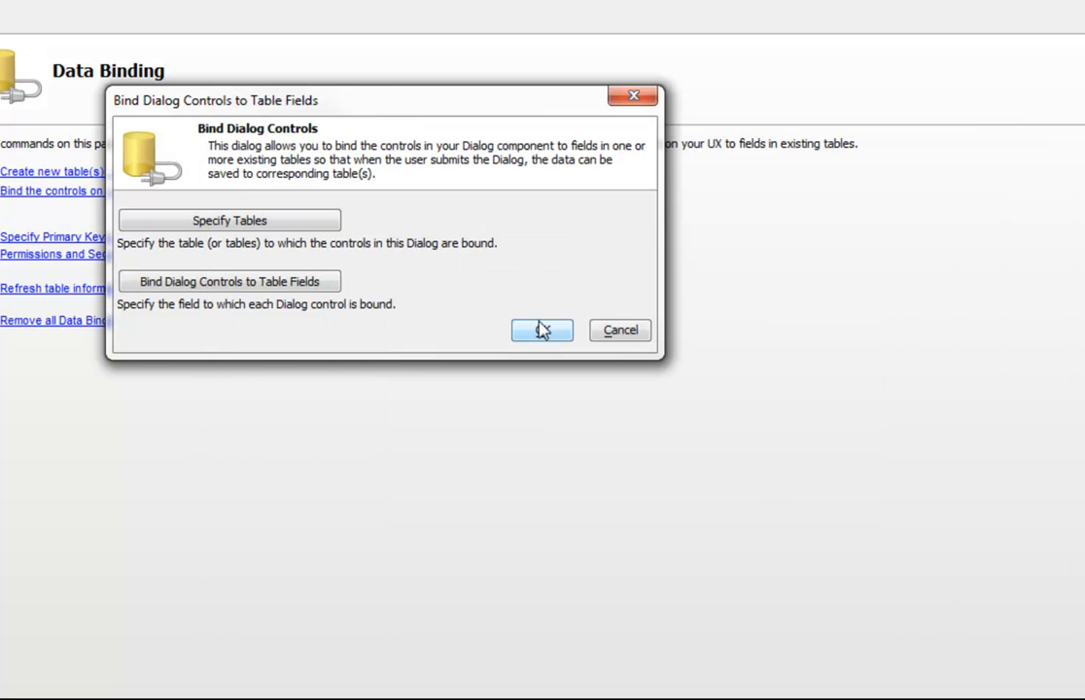
click(544, 327)
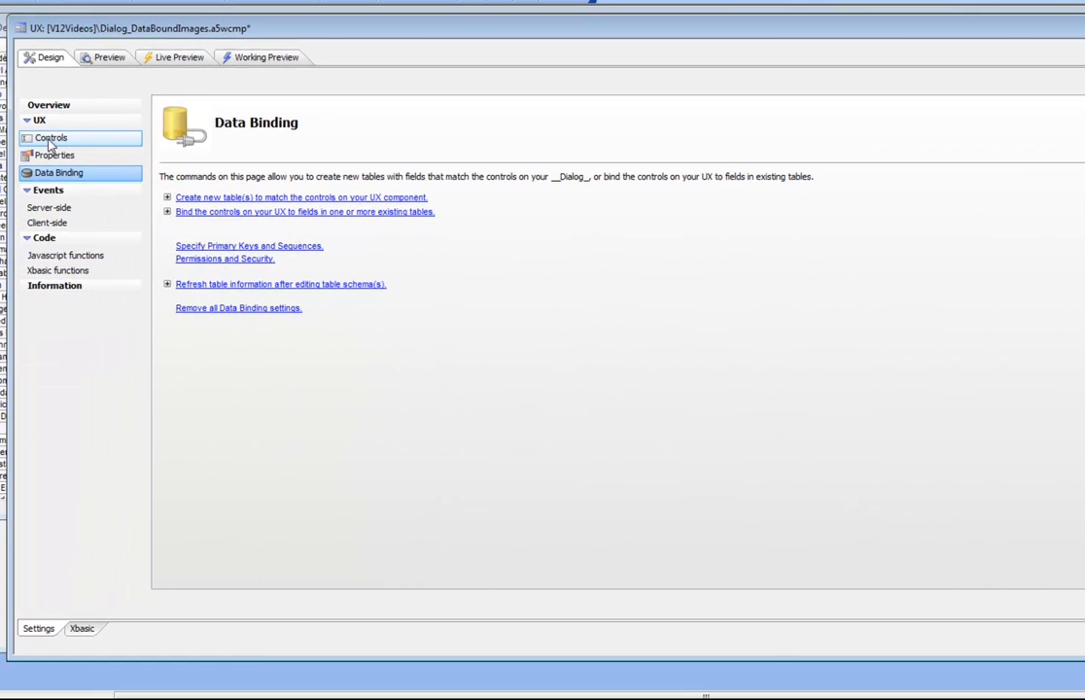
click(29, 133)
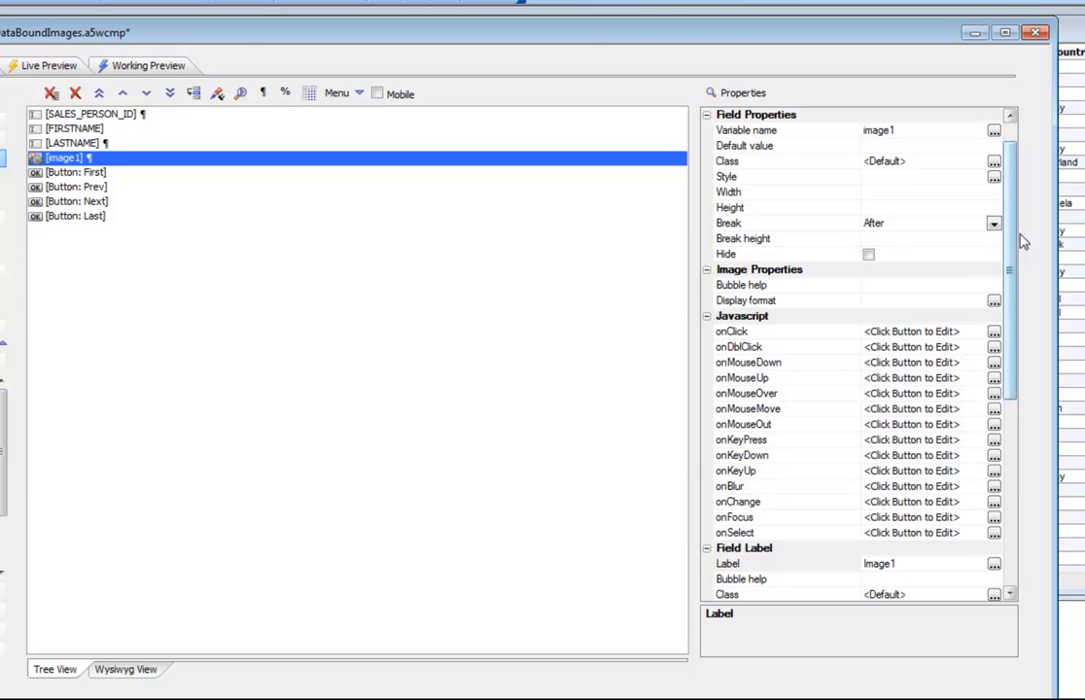
drag(1014, 250, 1027, 469)
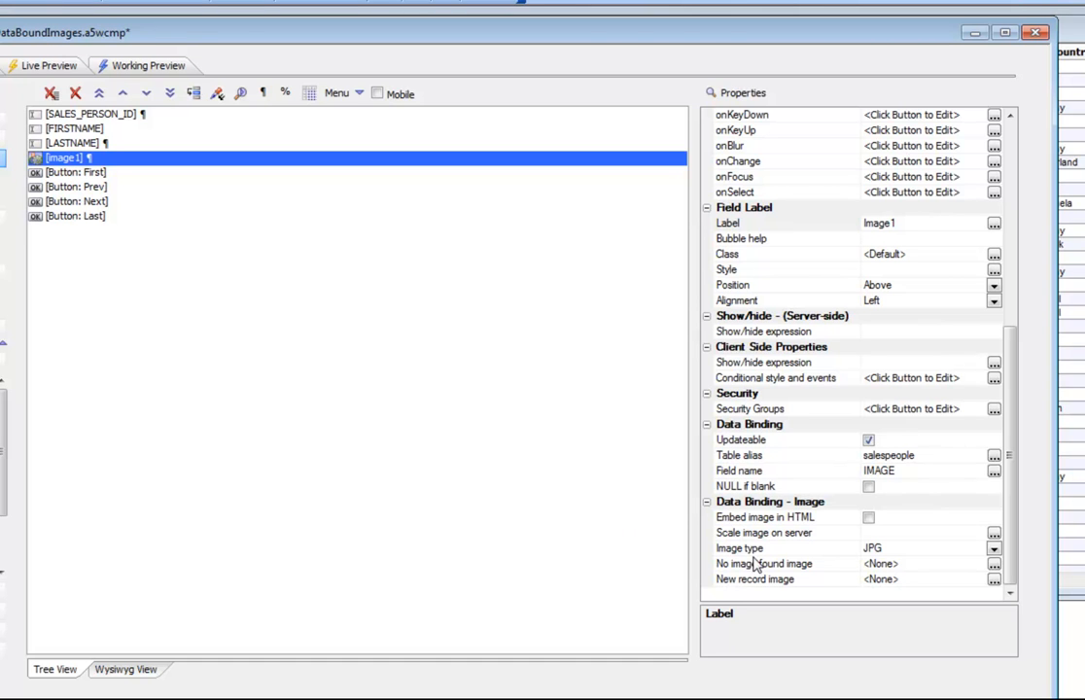
click(993, 551)
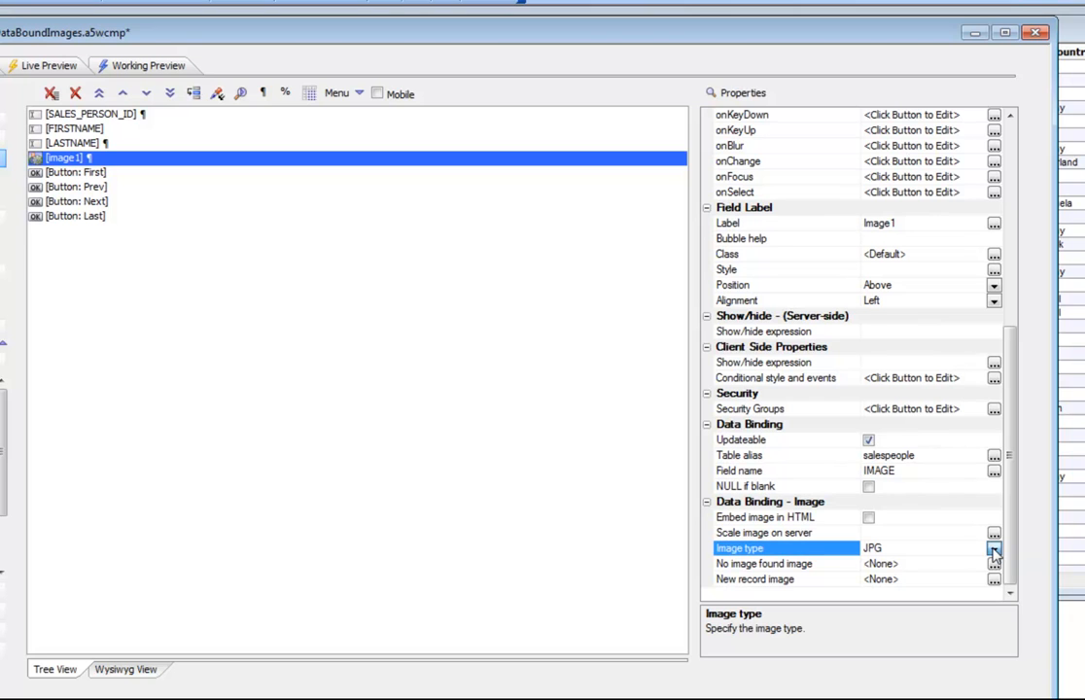
click(994, 552)
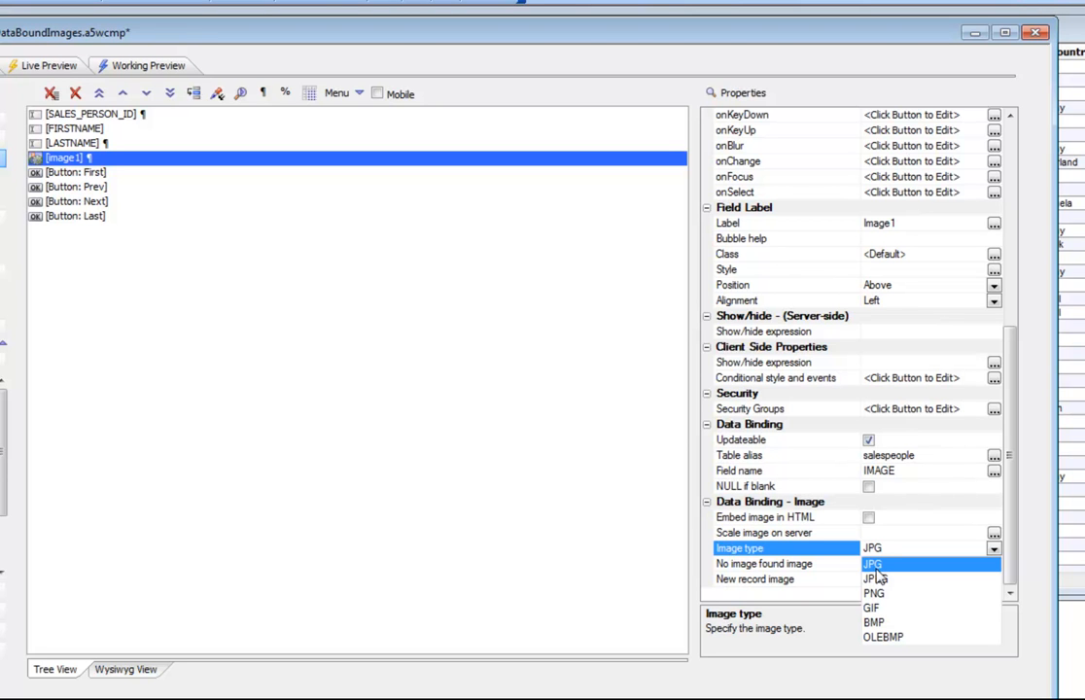
click(769, 551)
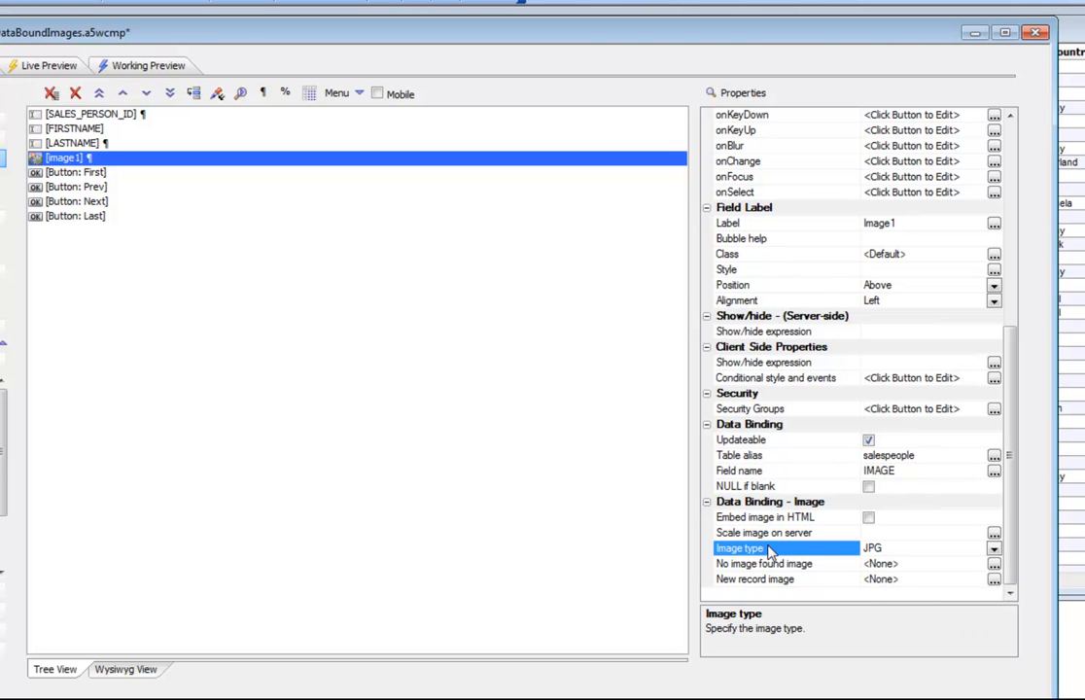
- Browse the salesperson records in Working Preview, then jump to record 1, whose Image1 shows no photo
click(148, 68)
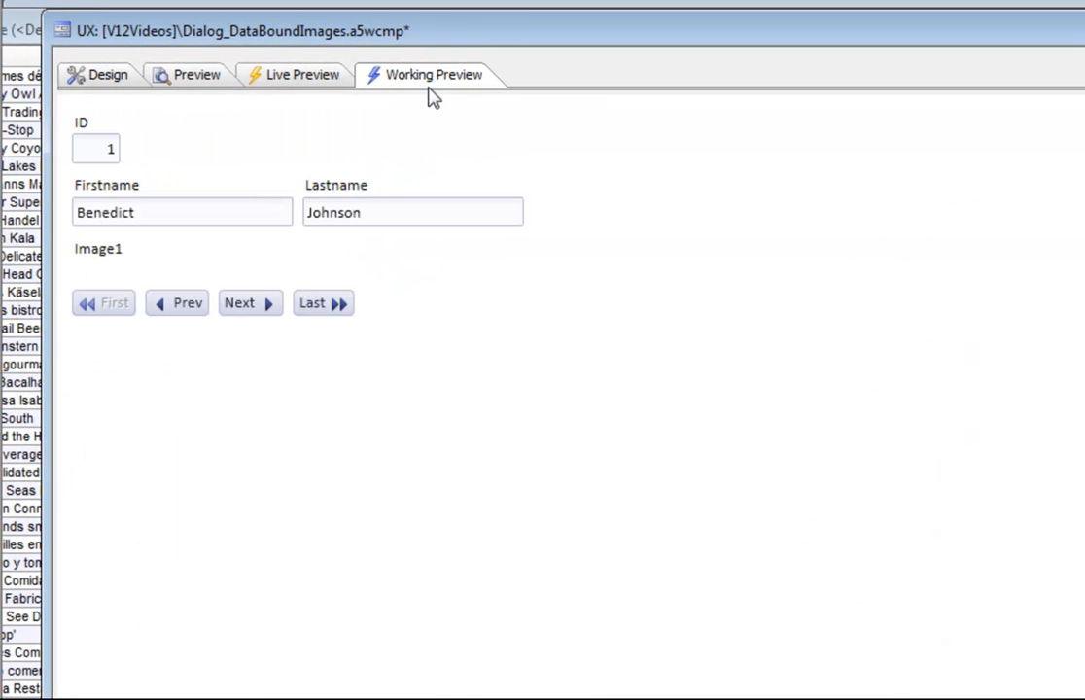
click(251, 306)
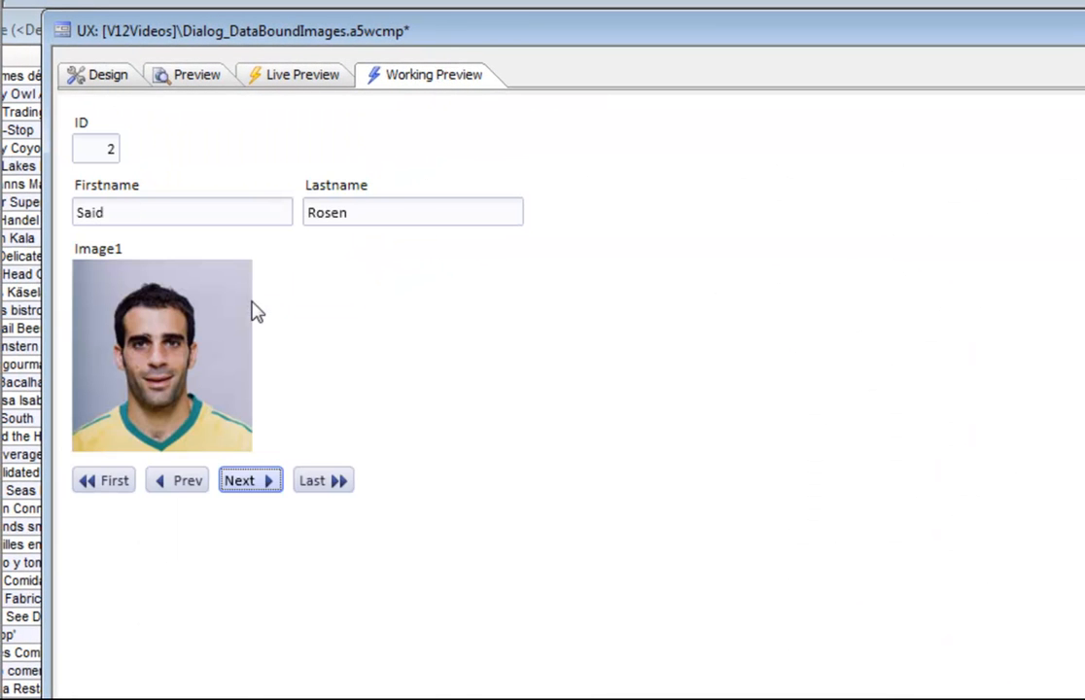
click(253, 496)
click(254, 494)
click(254, 494)
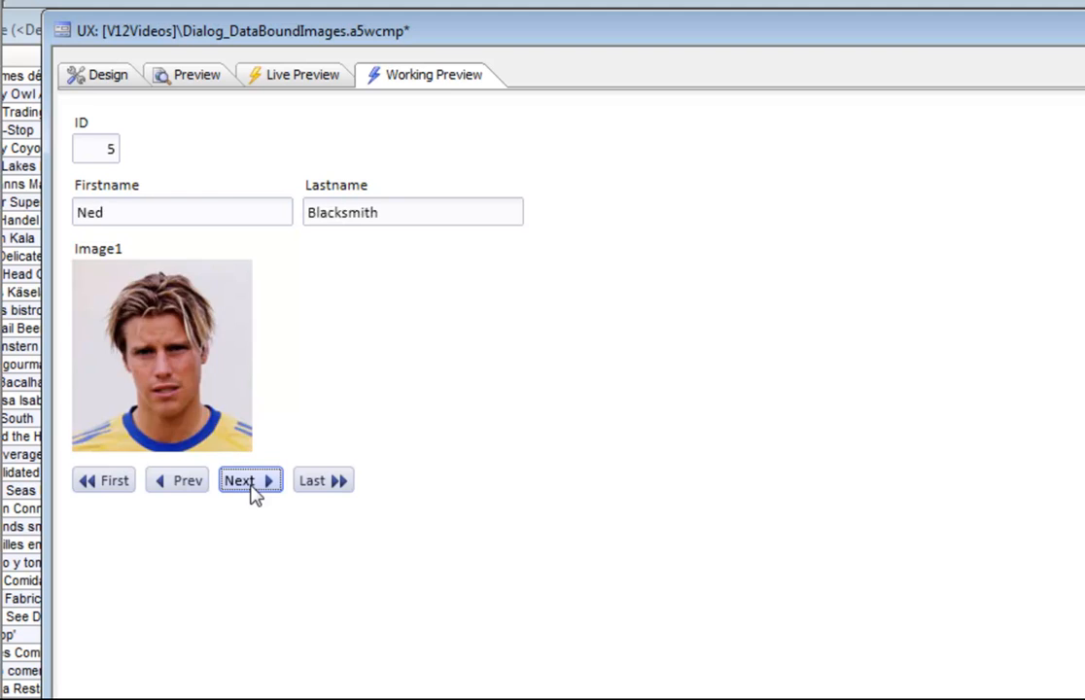
click(250, 493)
click(188, 486)
click(191, 490)
click(191, 491)
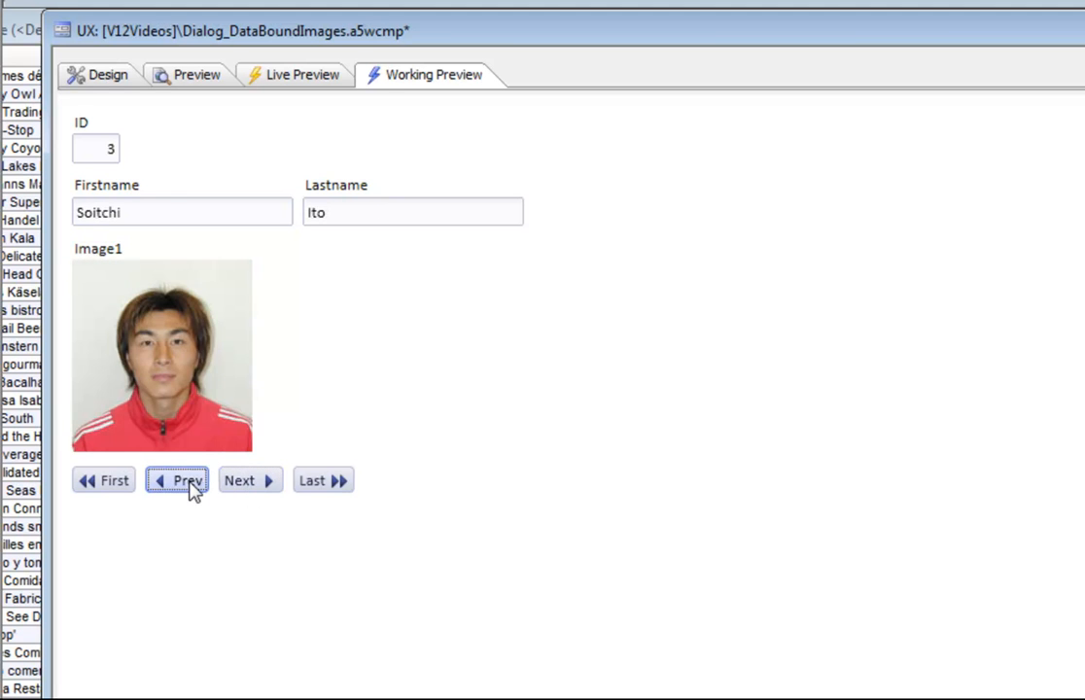
click(193, 491)
click(245, 491)
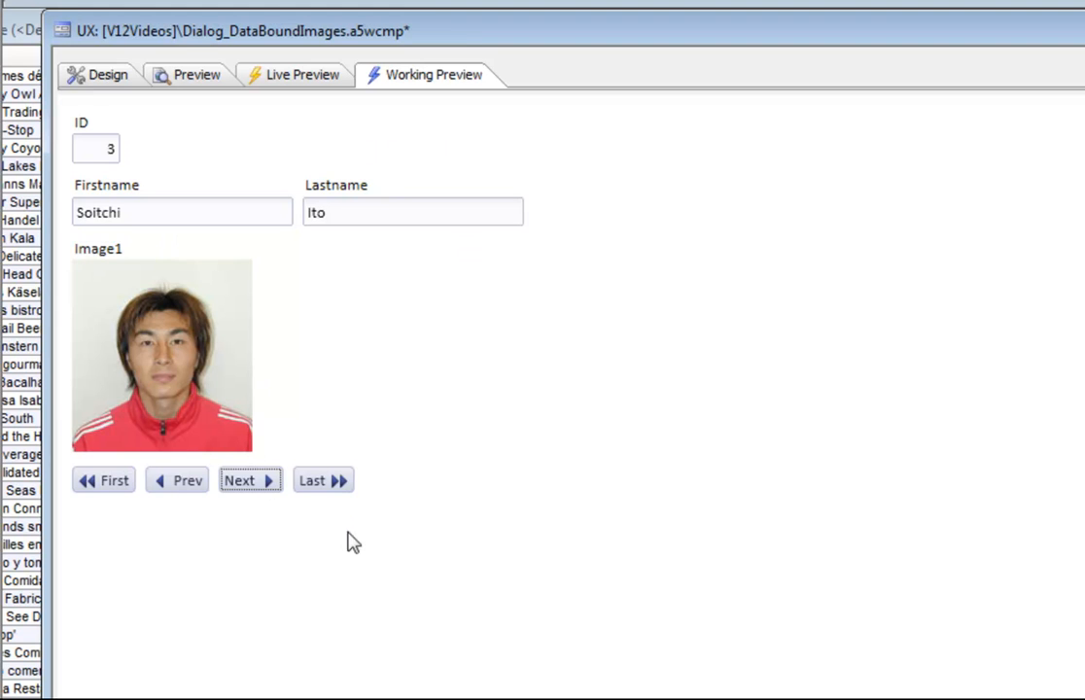
click(107, 482)
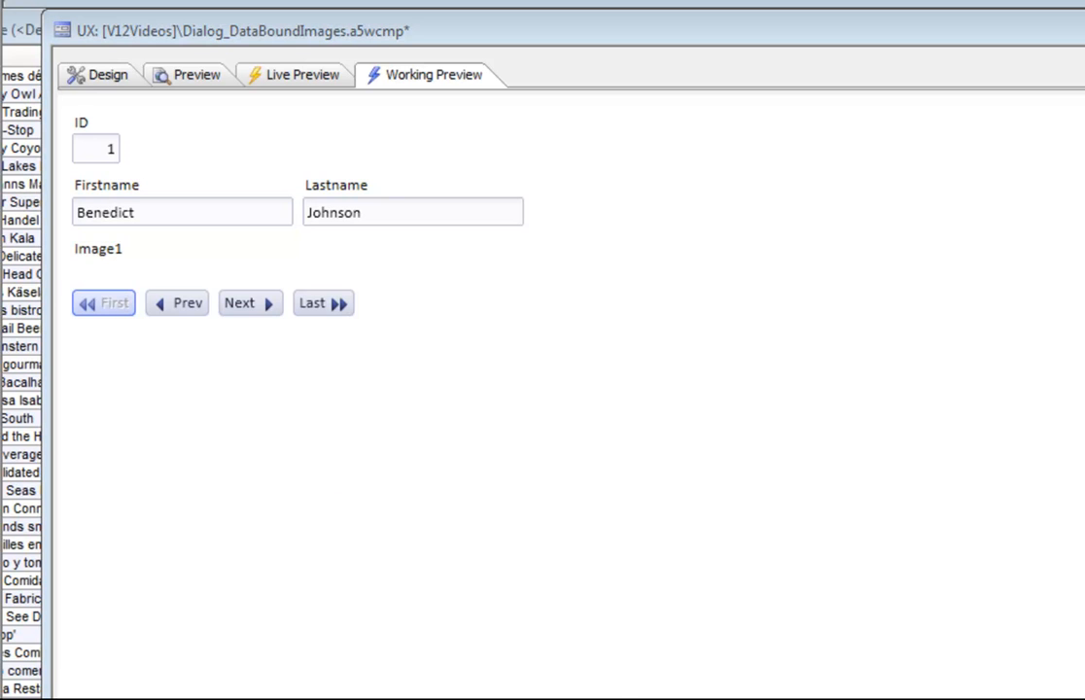
- Inspect record 1's null IMAGE value in the salespeople table, then return to the dialog's Design view
key(alt+Tab)
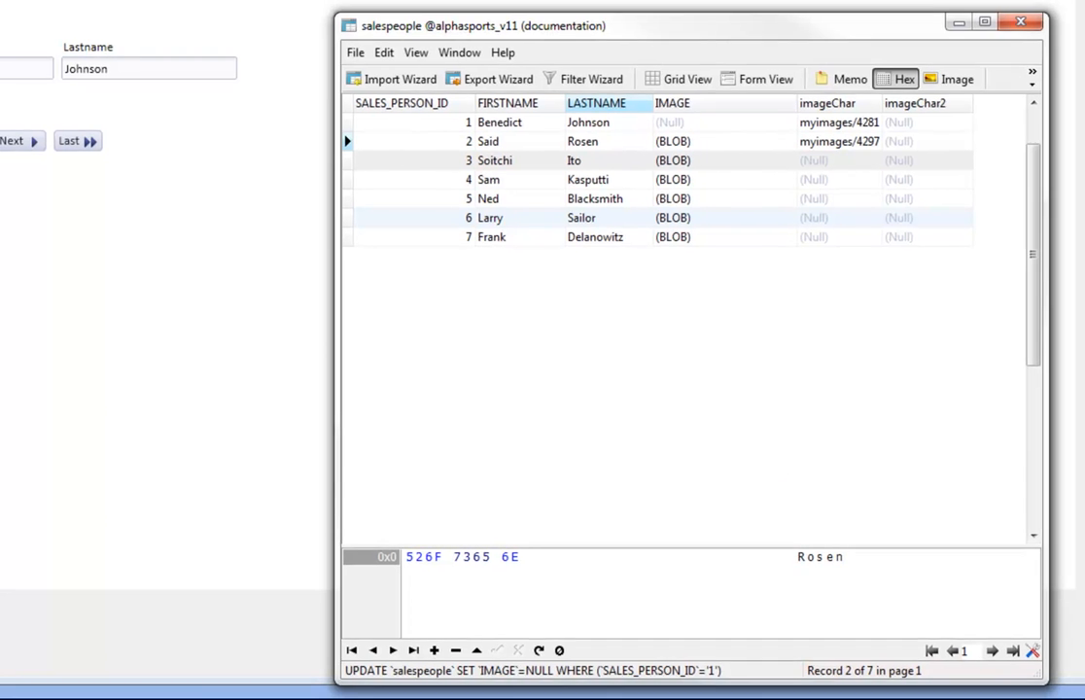
key(alt+Tab)
click(62, 81)
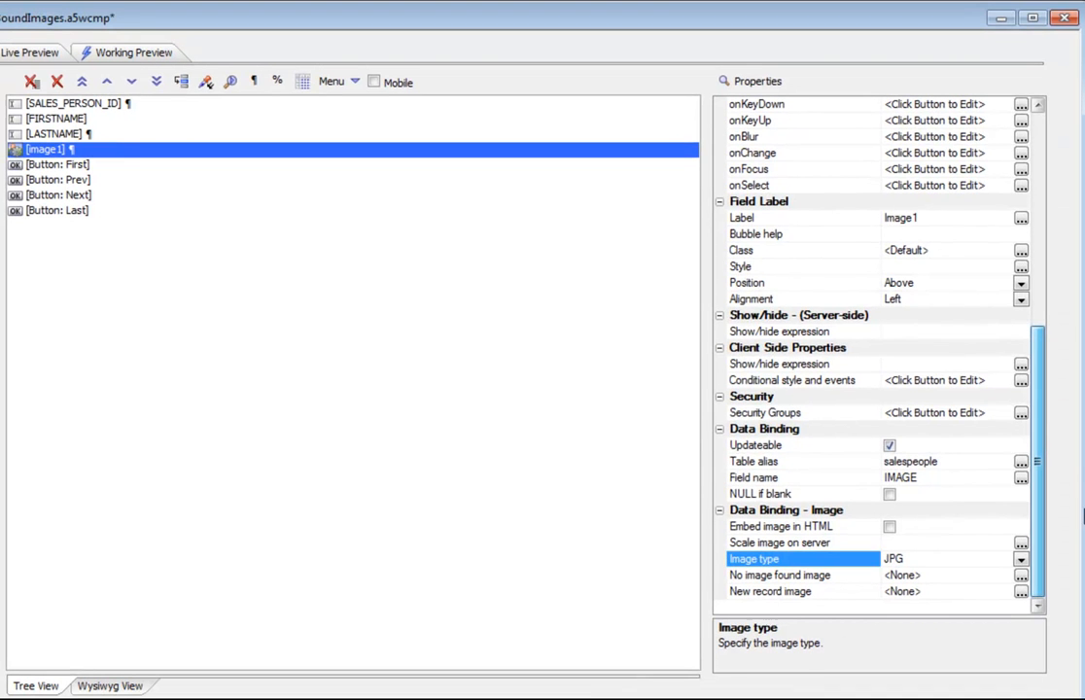
- Set image1's No image found image to the built-in Addin image MissingImageSmall, found by filtering 'miss'
click(768, 578)
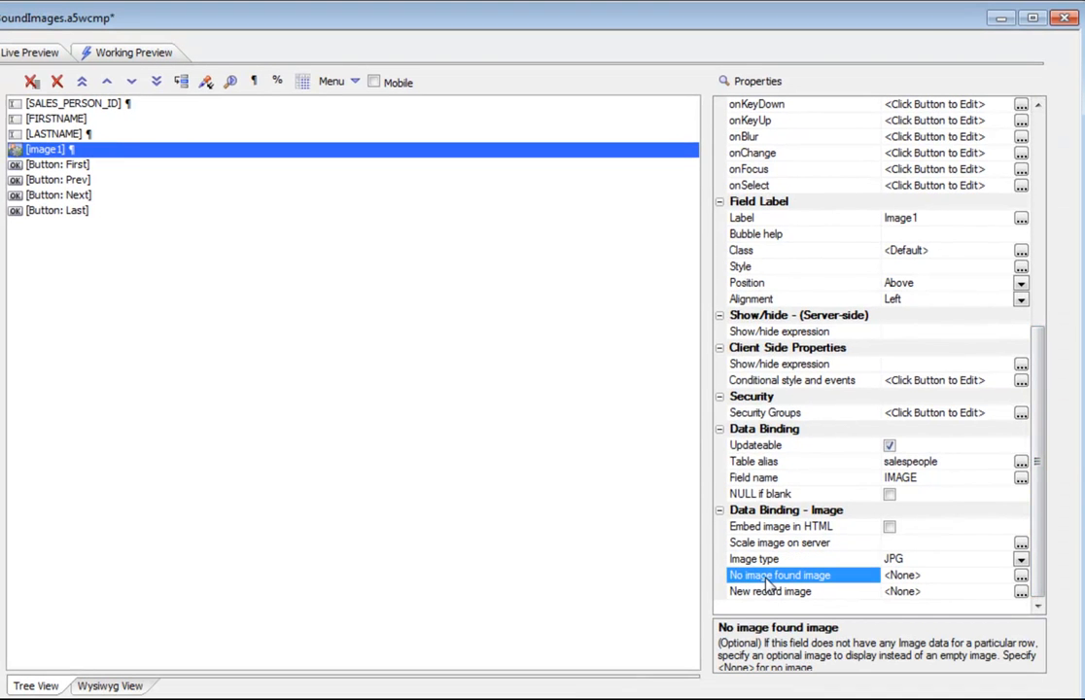
click(1021, 575)
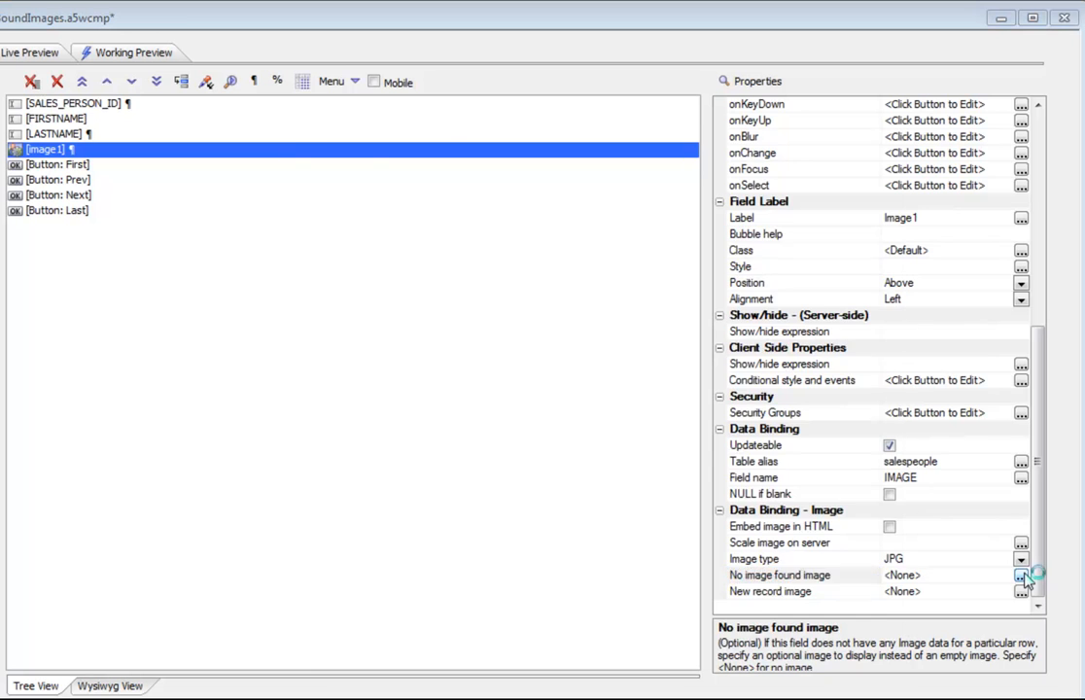
click(473, 186)
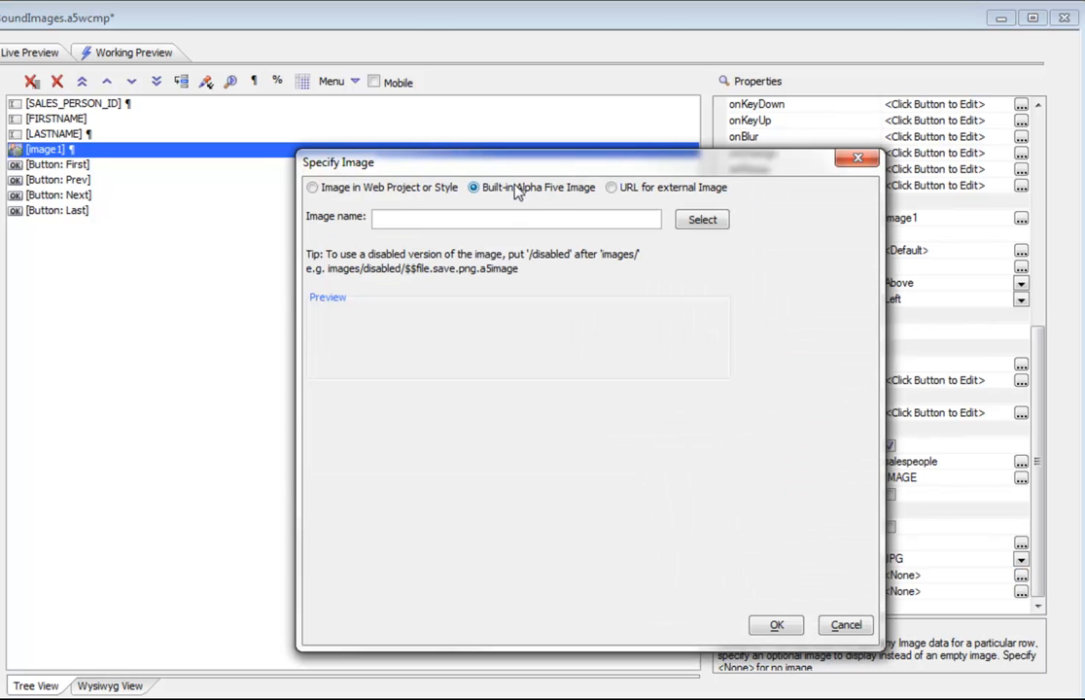
click(702, 220)
click(424, 293)
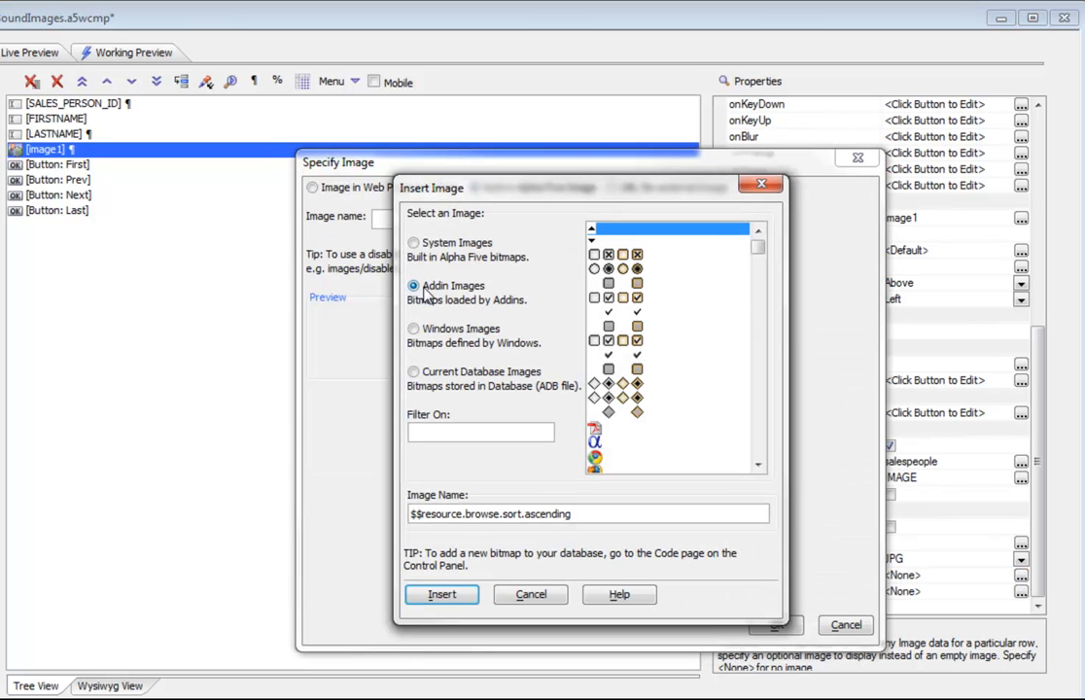
click(442, 430)
text(m)
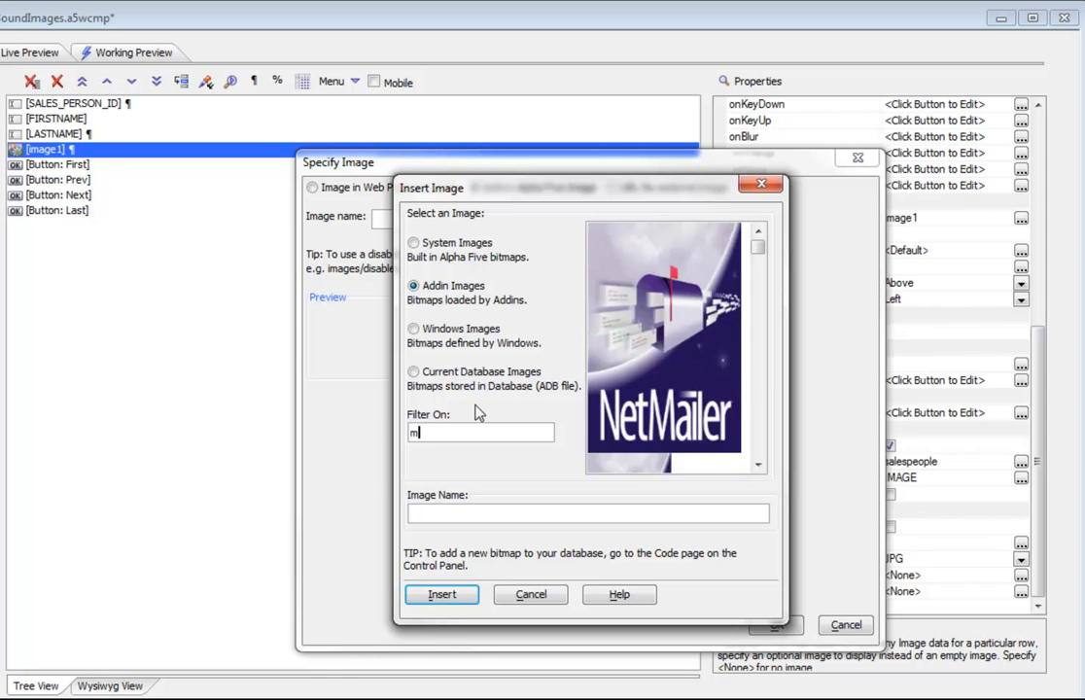
text(iss)
click(627, 324)
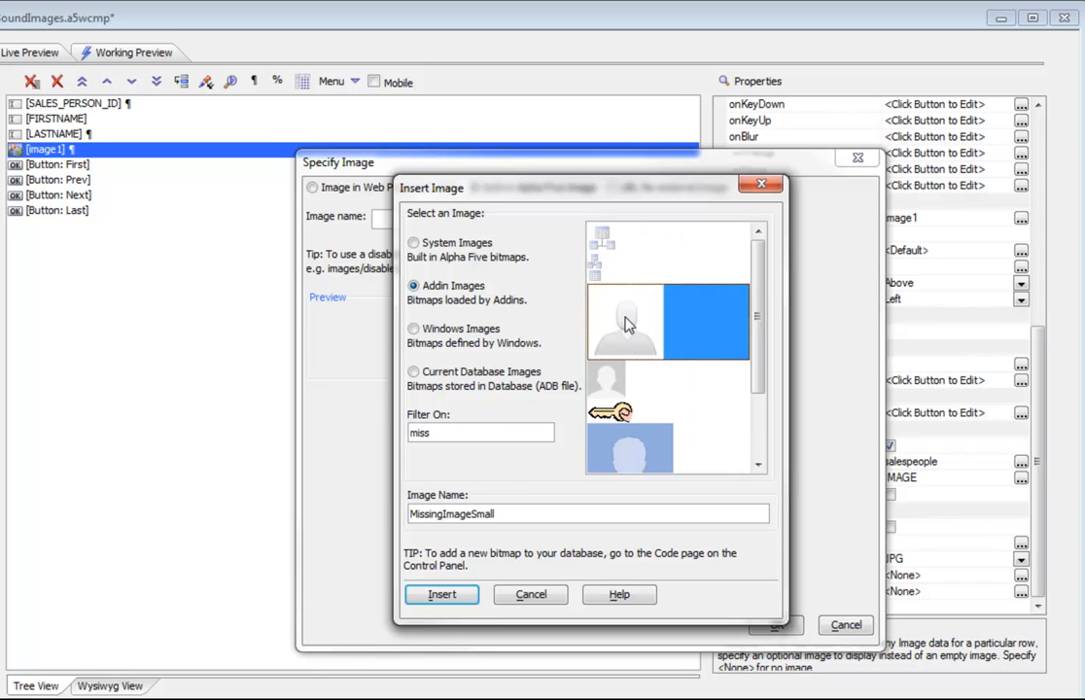
click(450, 596)
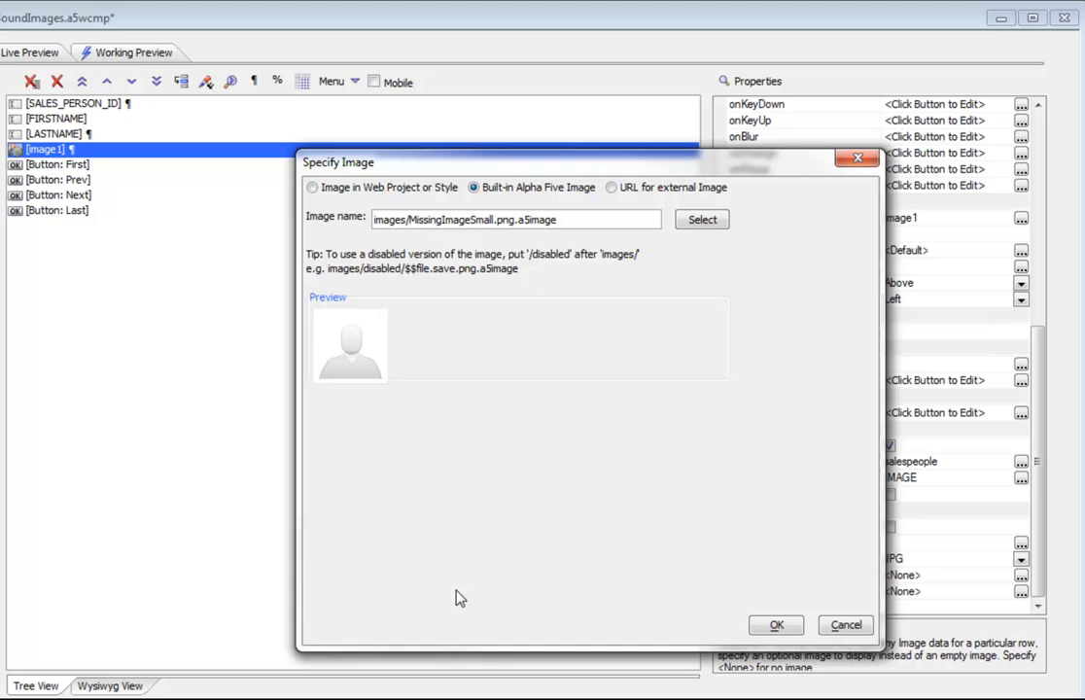
click(775, 624)
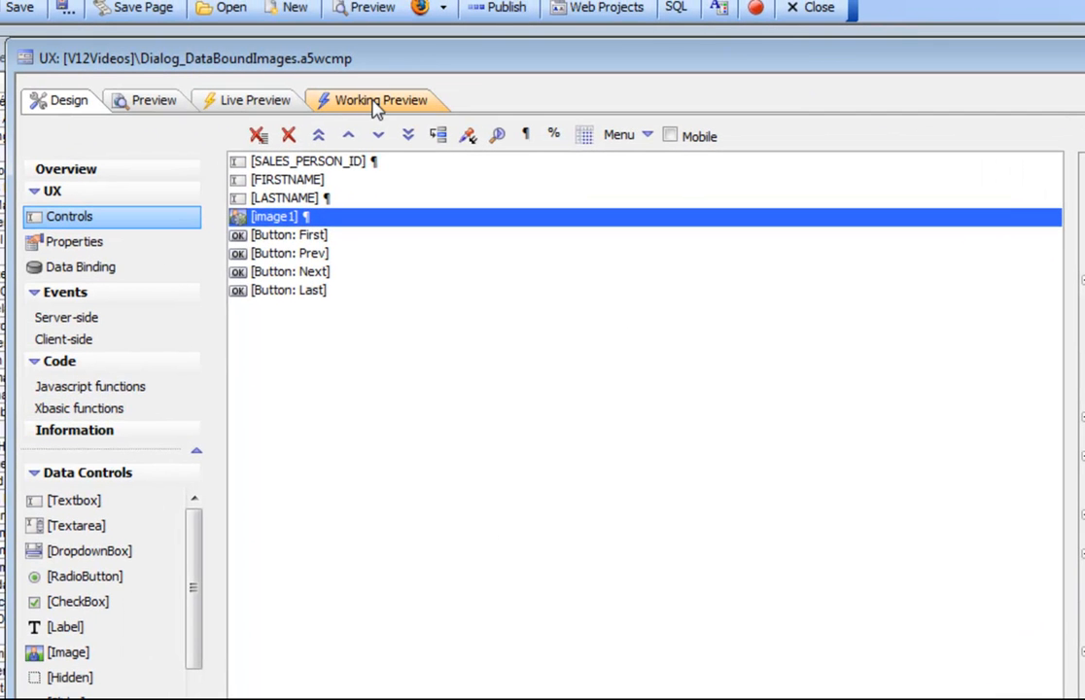
- Browse records in Working Preview to confirm the MissingImageSmall silhouette shows for record 1, then return to Design
click(378, 105)
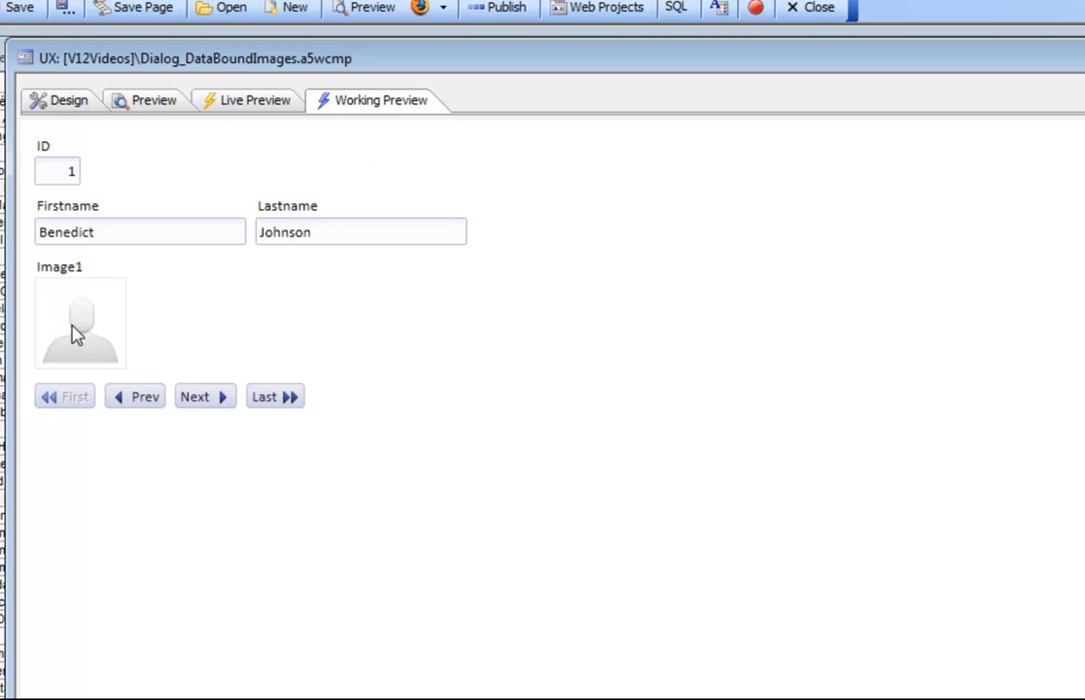
click(201, 399)
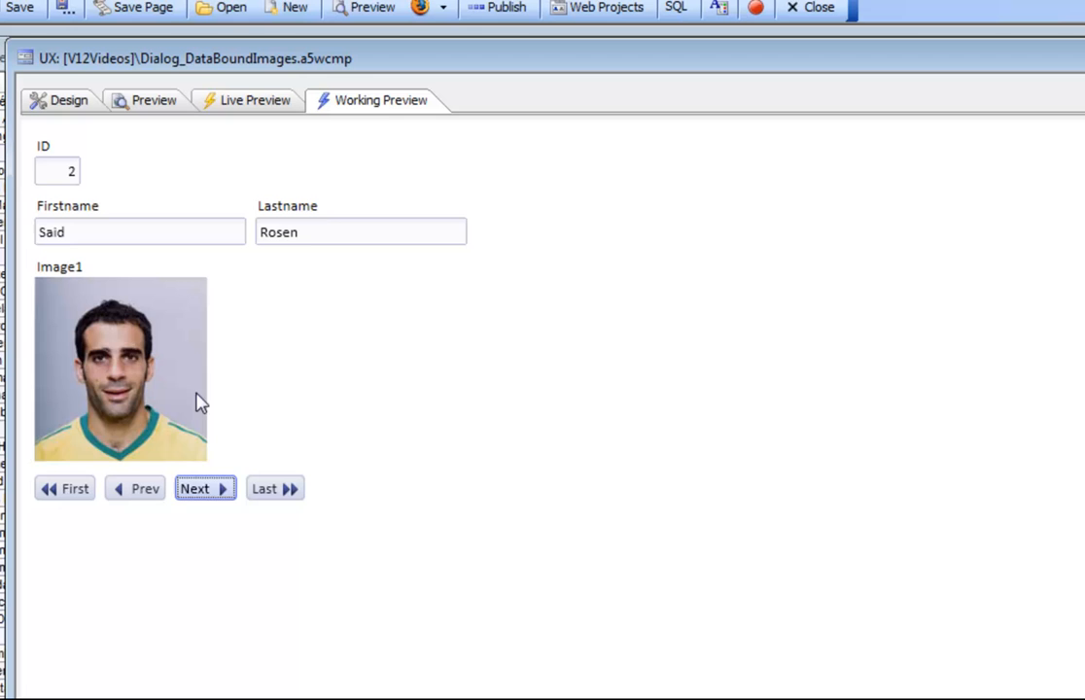
click(202, 489)
click(203, 491)
click(204, 492)
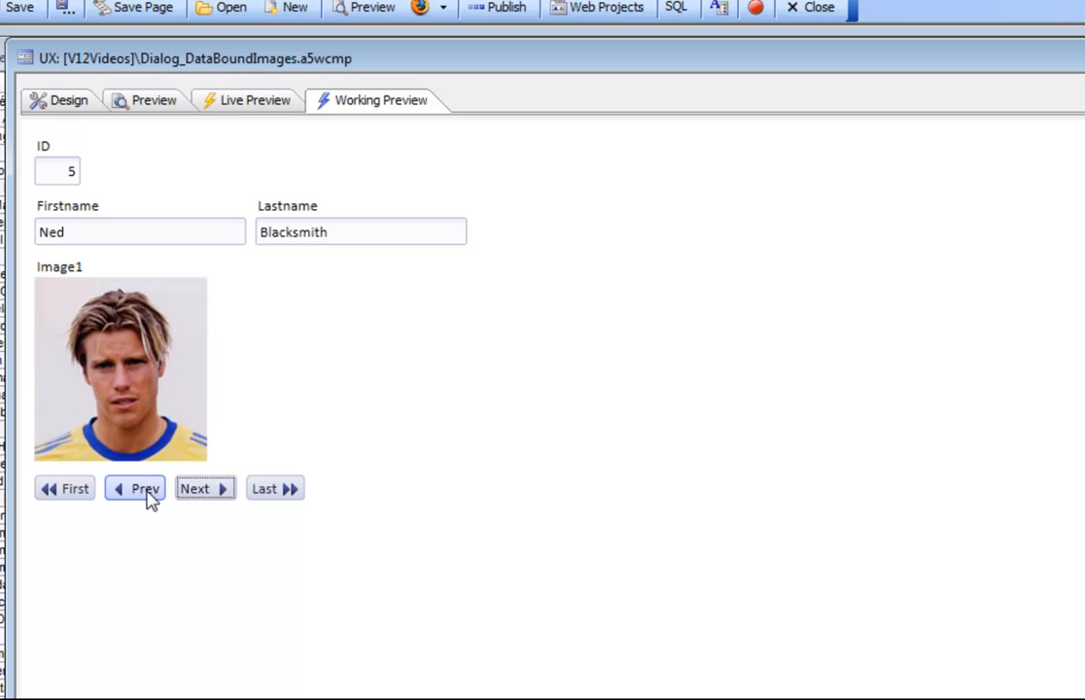
click(146, 492)
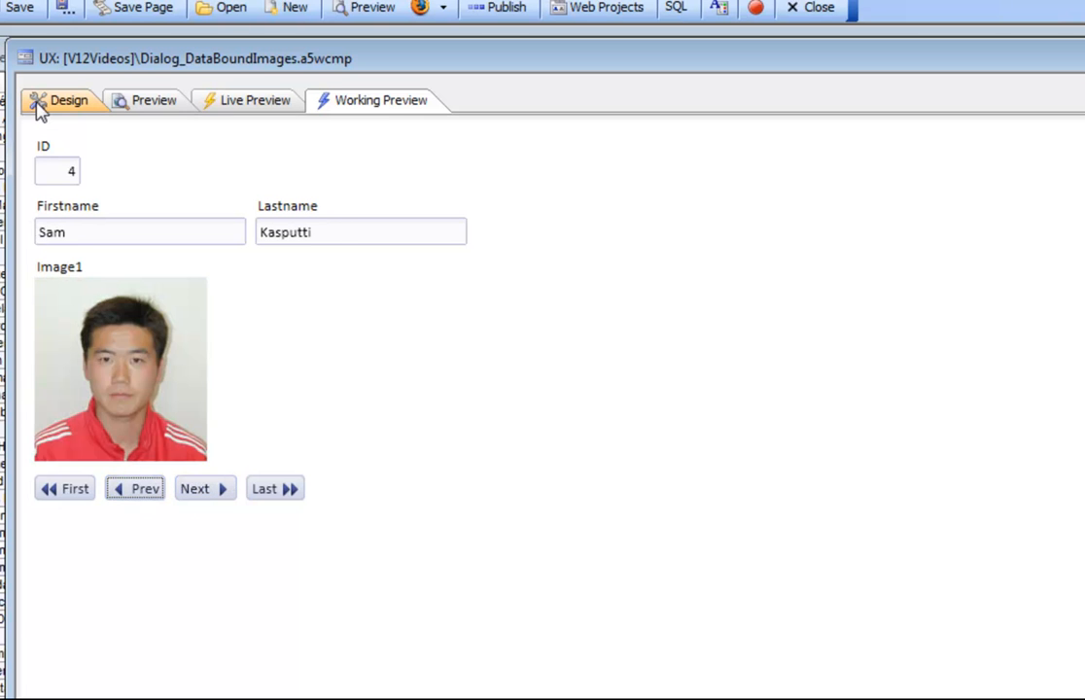
click(39, 107)
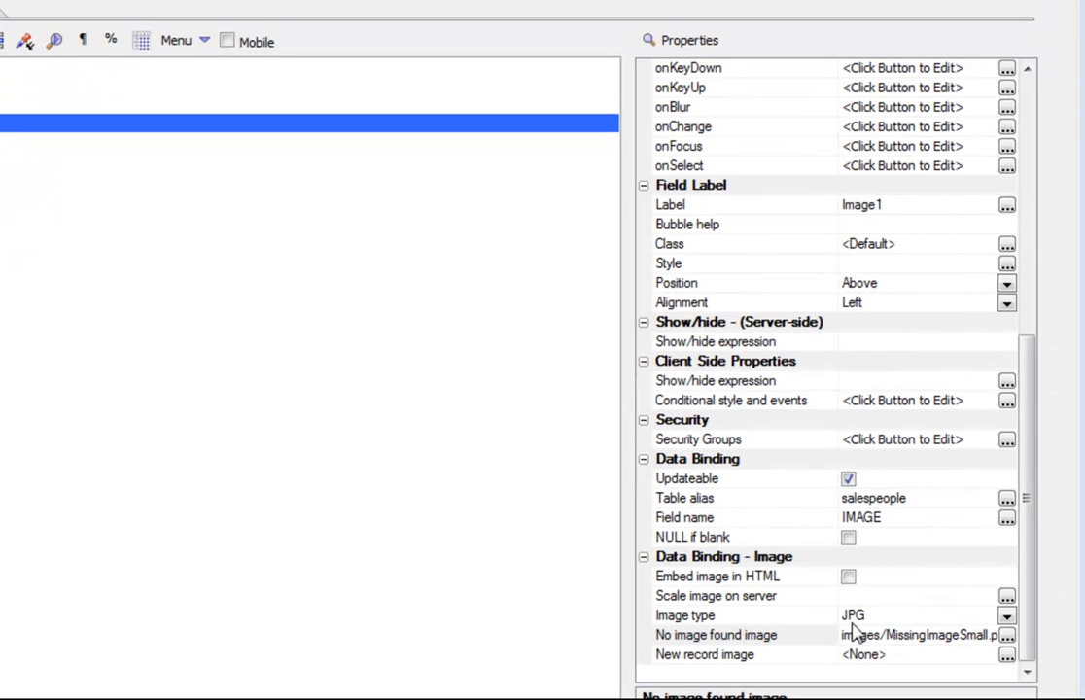